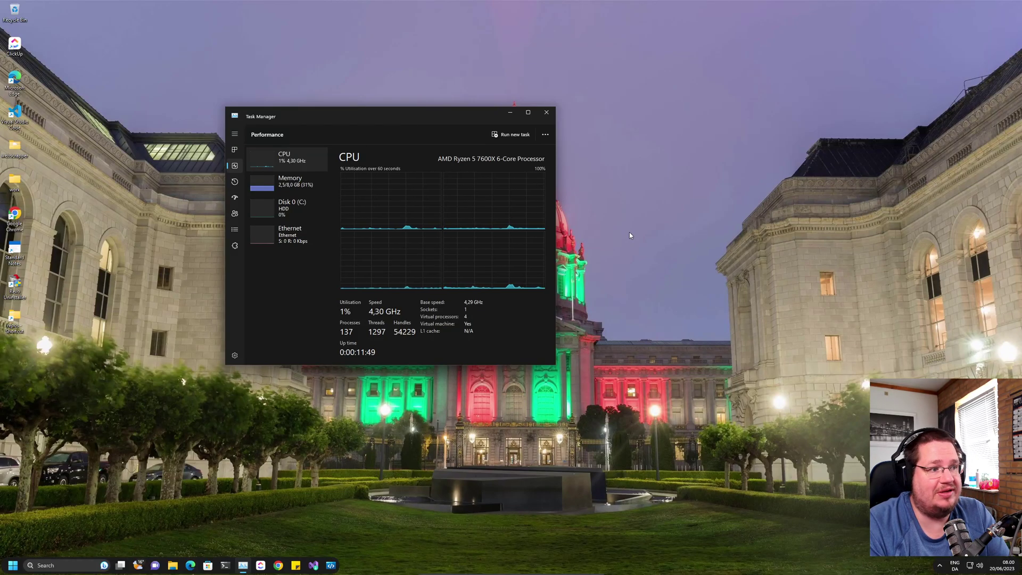
Move Task Manager's CPU view up-left and open a new Microsoft Edge window.
drag(420, 117, 338, 55)
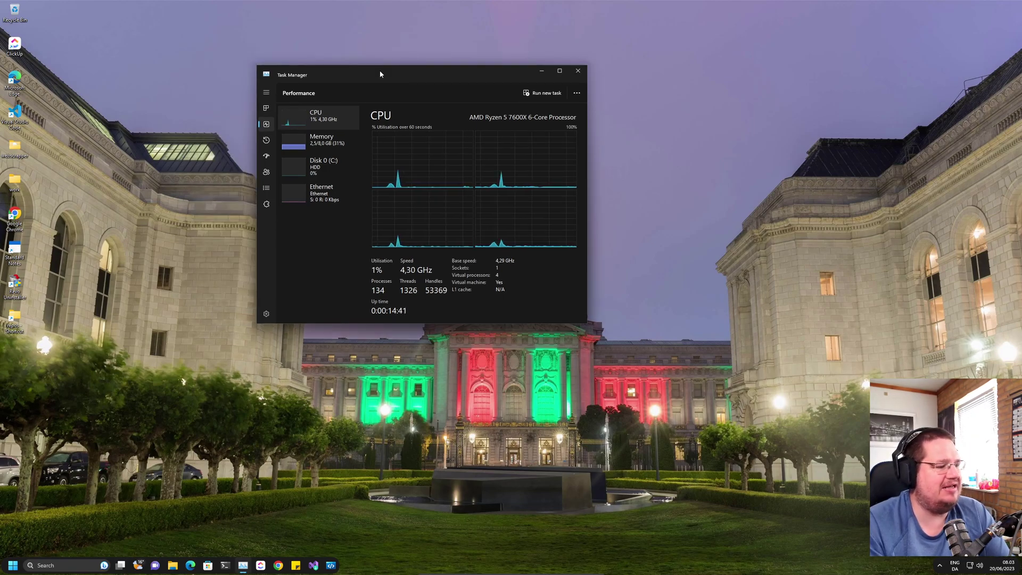
click(190, 566)
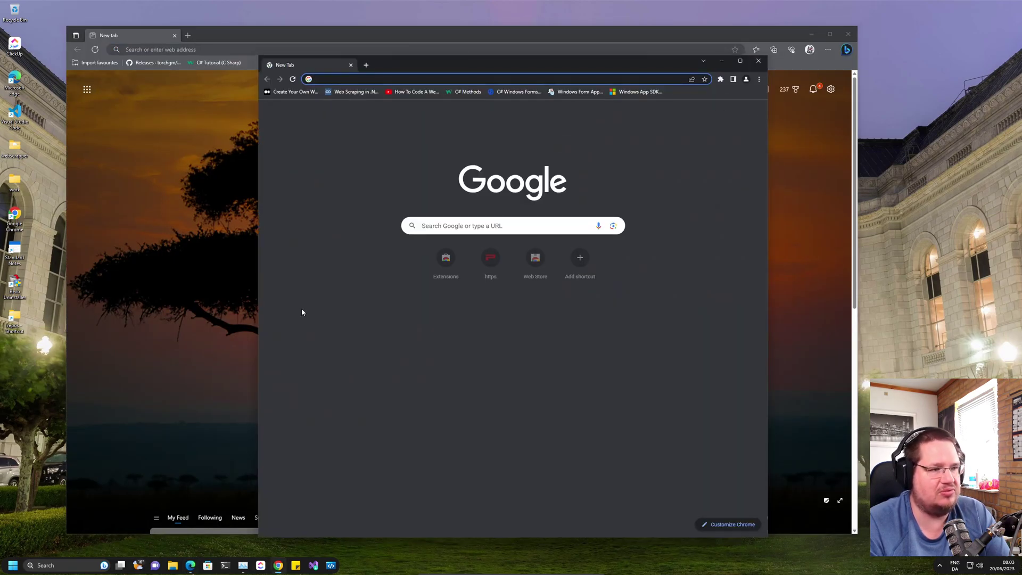
Move and enlarge the Chrome window, view its installed extensions, then return to Edge.
drag(429, 69, 454, 44)
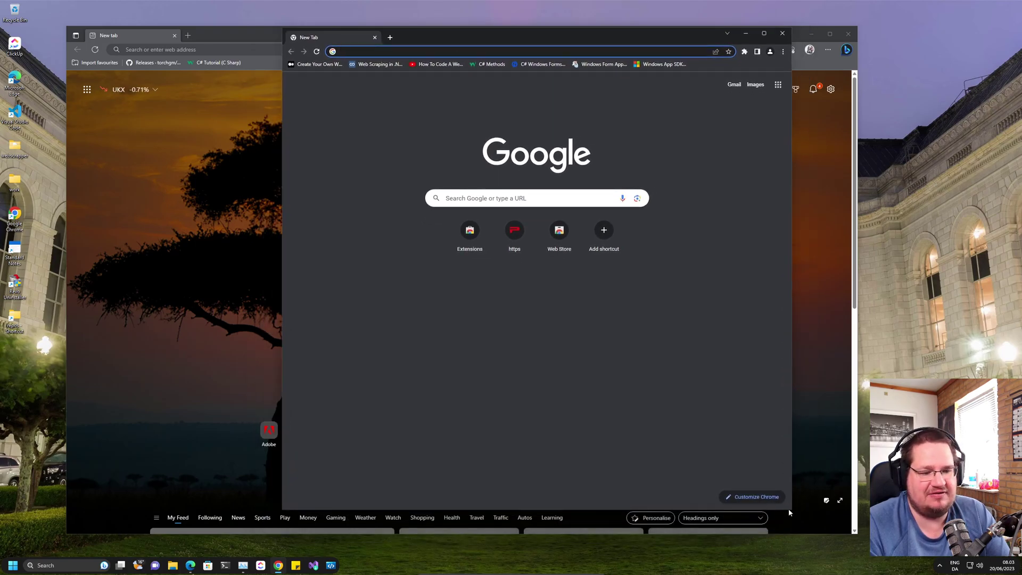
drag(790, 510, 898, 540)
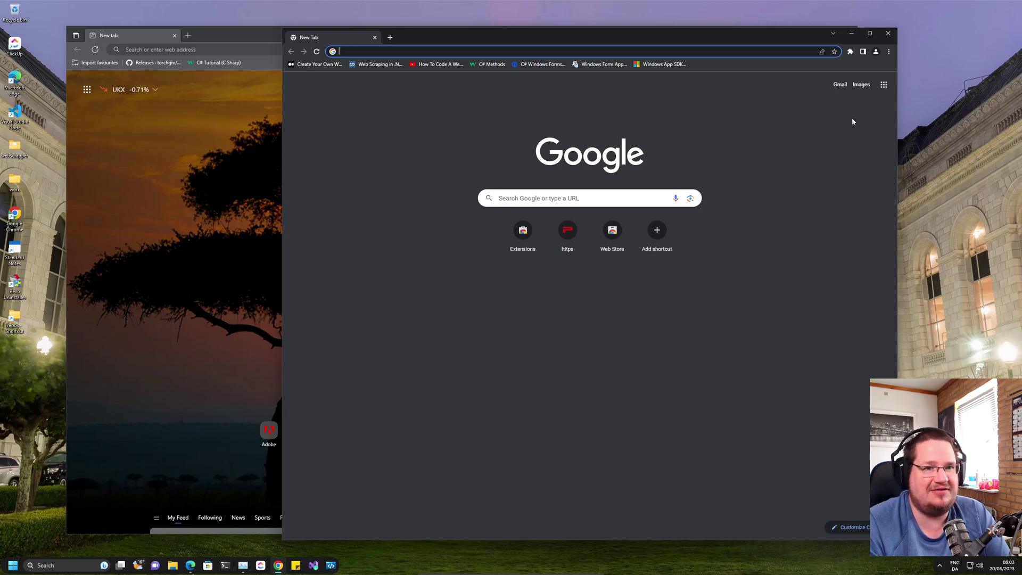
click(849, 52)
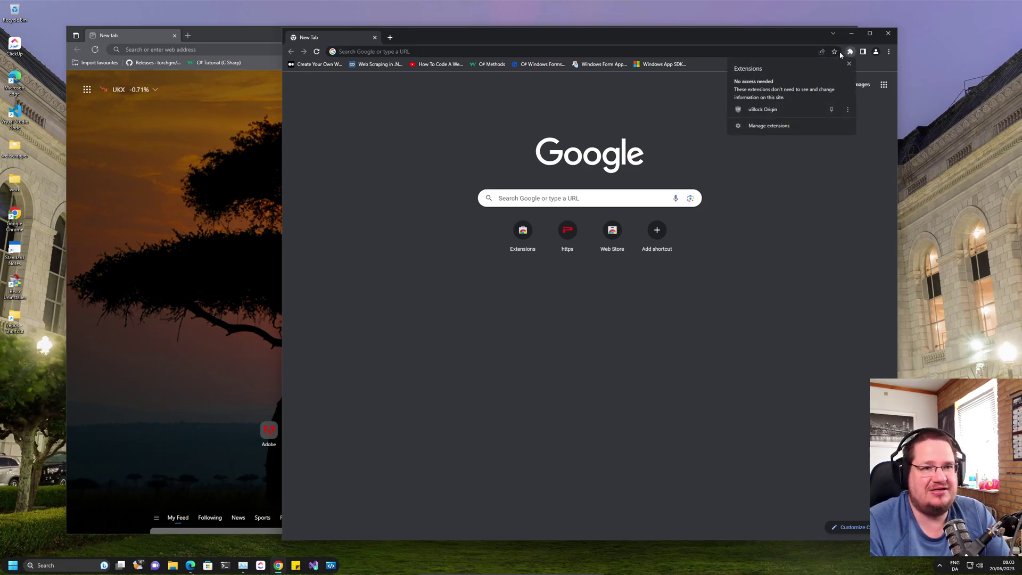
click(820, 246)
key(alt+Tab)
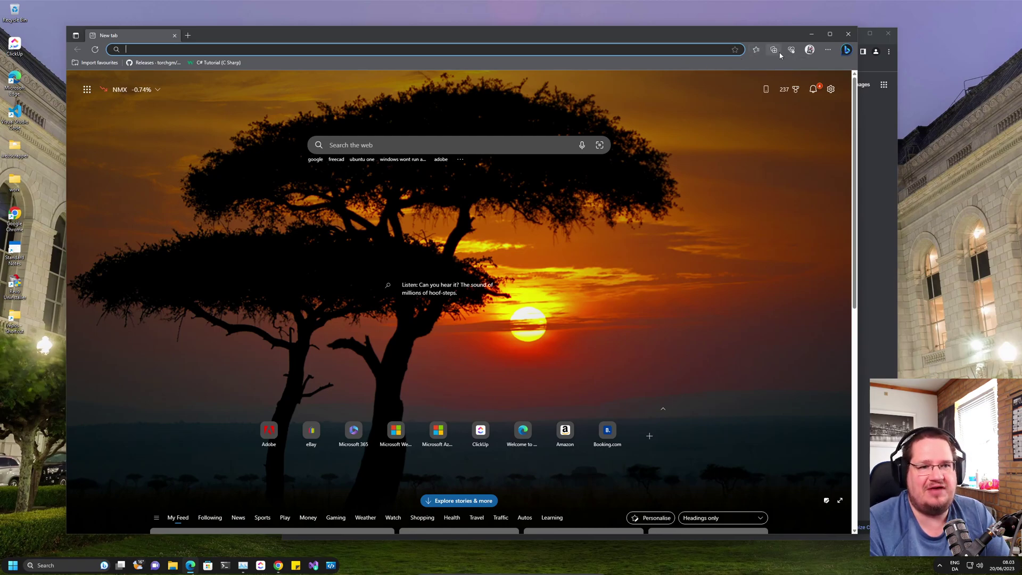
scroll(648, 311, down, 5)
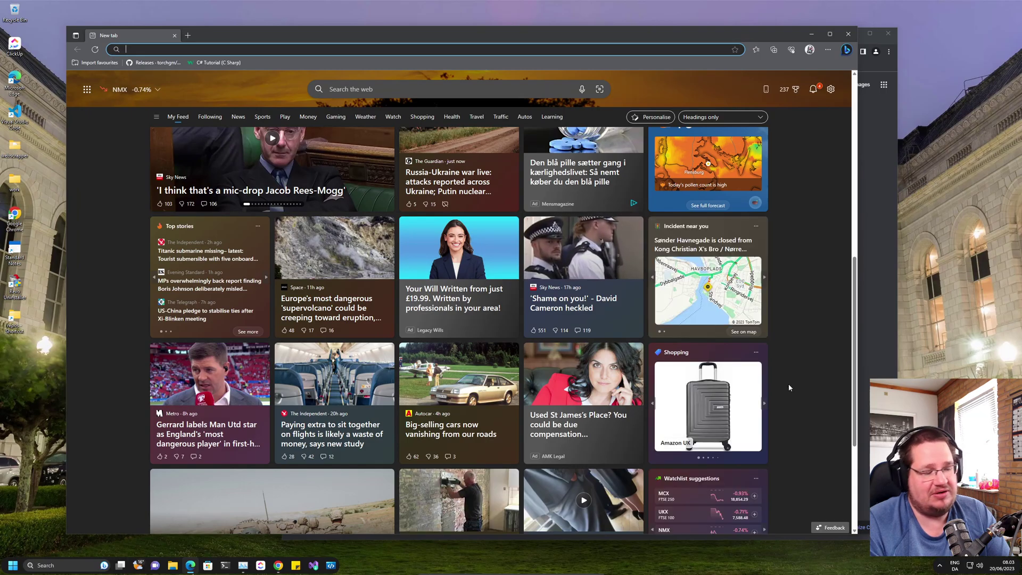
scroll(788, 387, down, 3)
scroll(788, 388, down, 3)
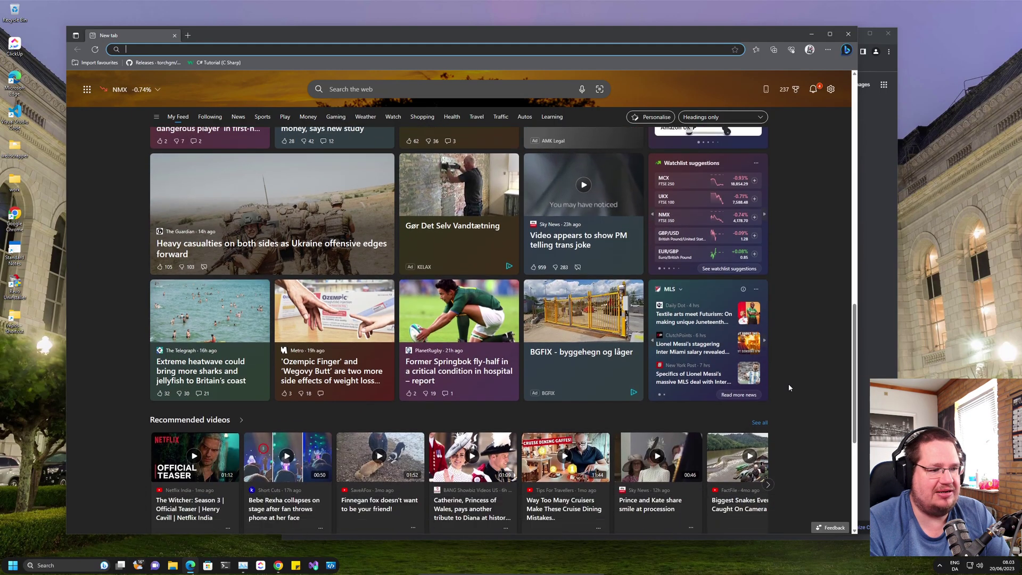
scroll(789, 388, down, 5)
scroll(789, 387, down, 4)
scroll(789, 388, down, 3)
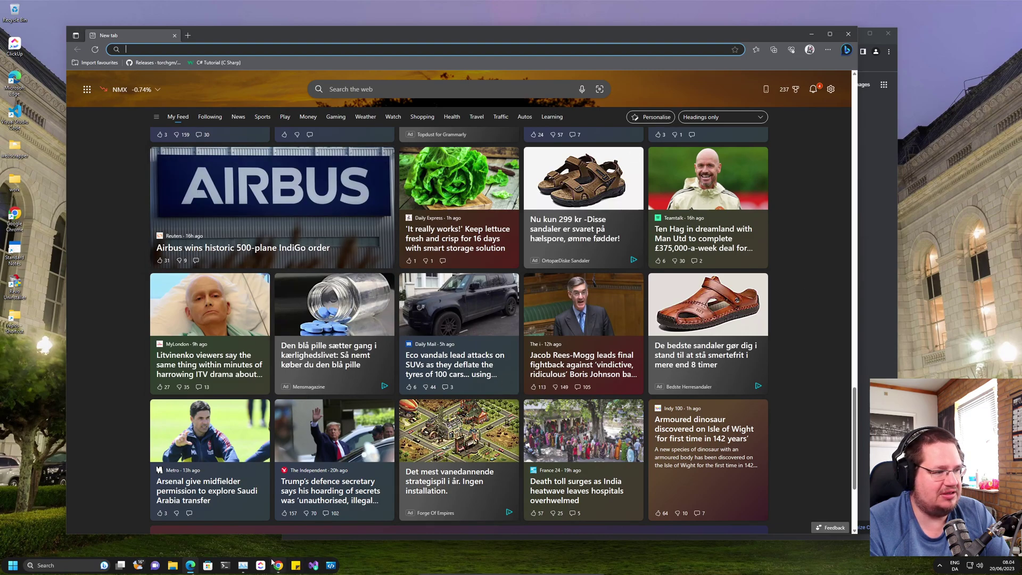
Bring Task Manager over Edge and dock it in the top-right corner.
click(243, 565)
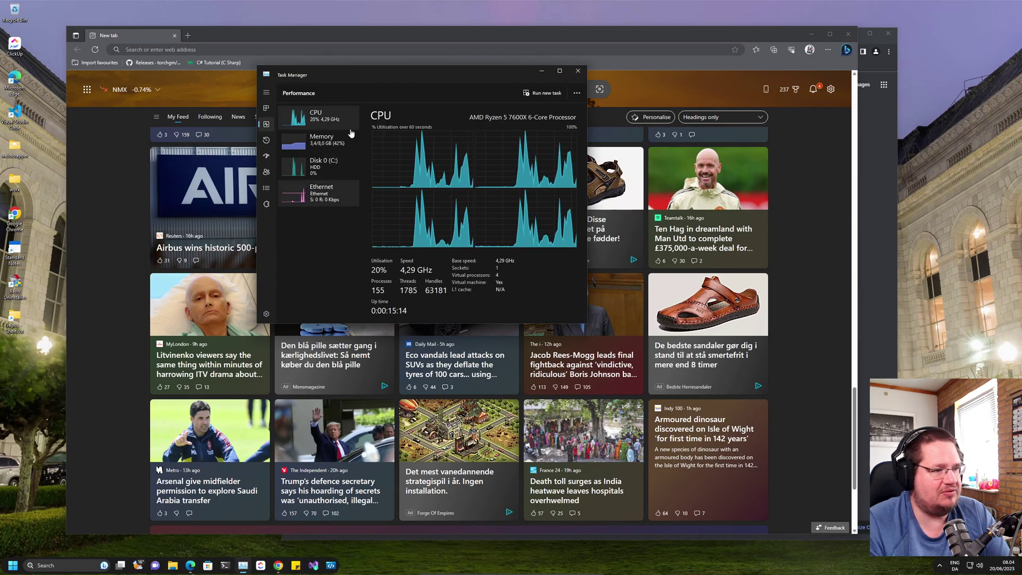
drag(382, 78, 811, 15)
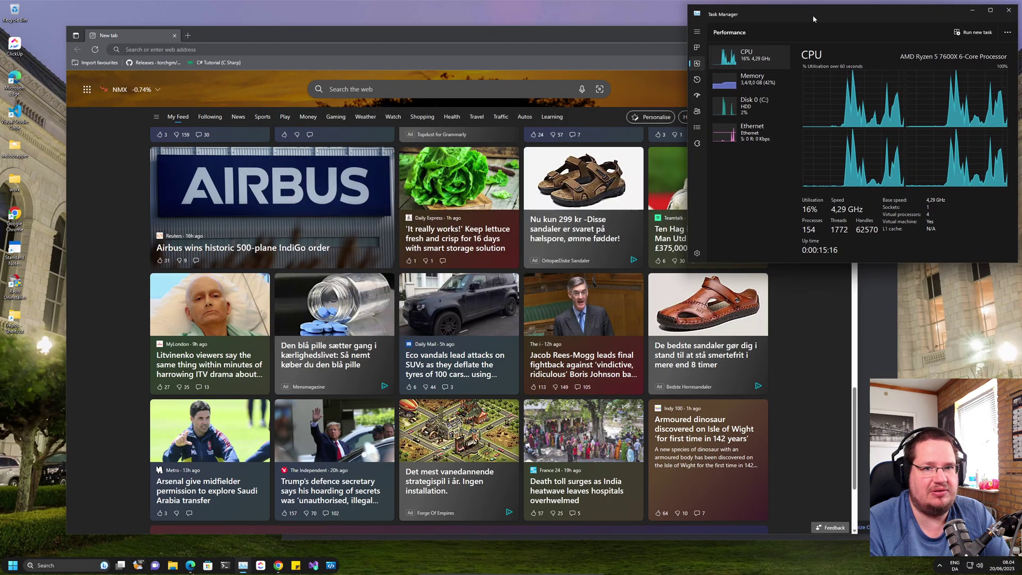
scroll(484, 249, down, 3)
scroll(485, 249, down, 5)
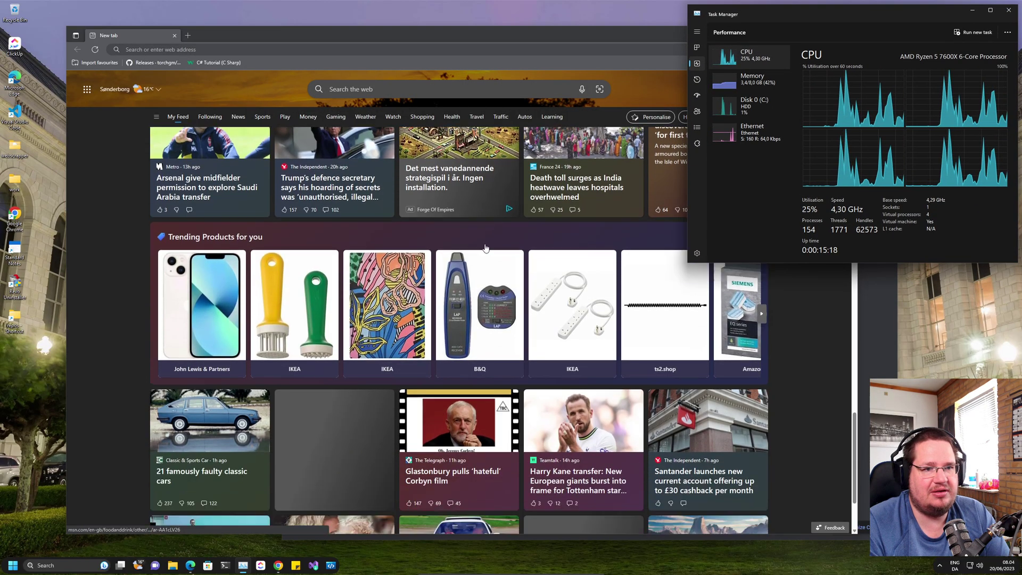
scroll(485, 249, down, 5)
scroll(485, 250, down, 4)
scroll(485, 249, down, 3)
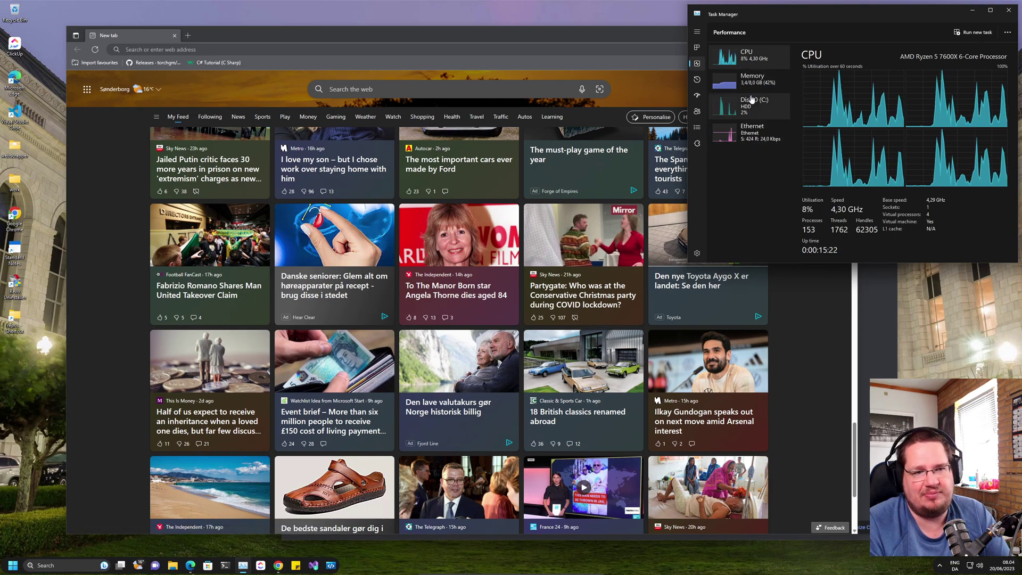
mouse_move(458, 256)
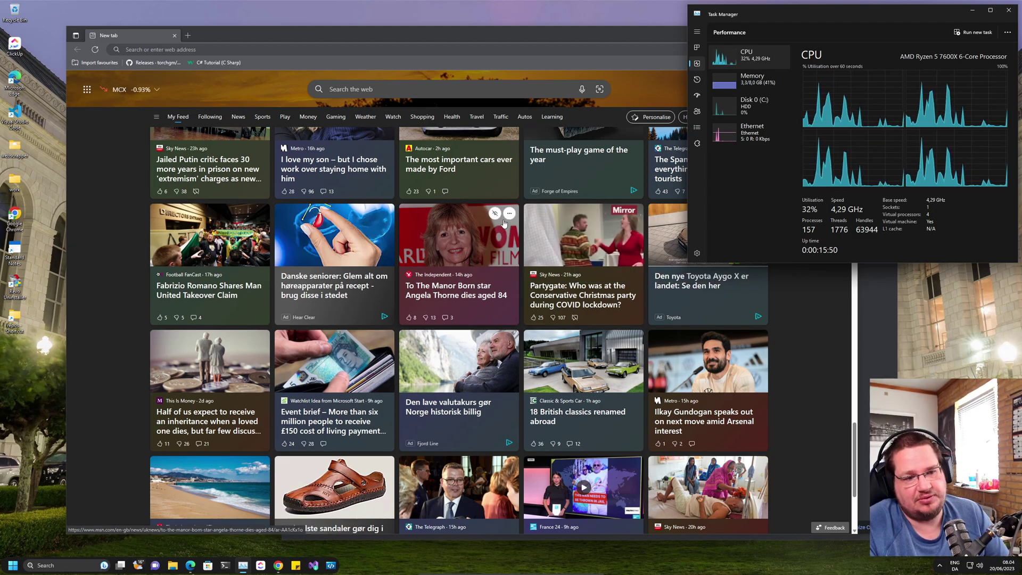
scroll(504, 237, down, 3)
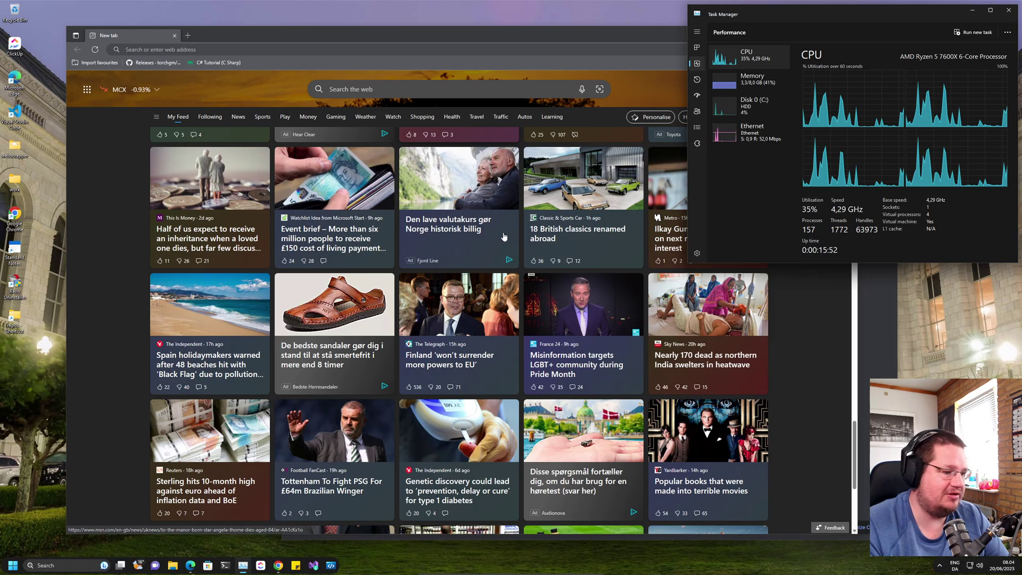
scroll(504, 236, down, 5)
scroll(504, 237, down, 5)
scroll(399, 359, down, 4)
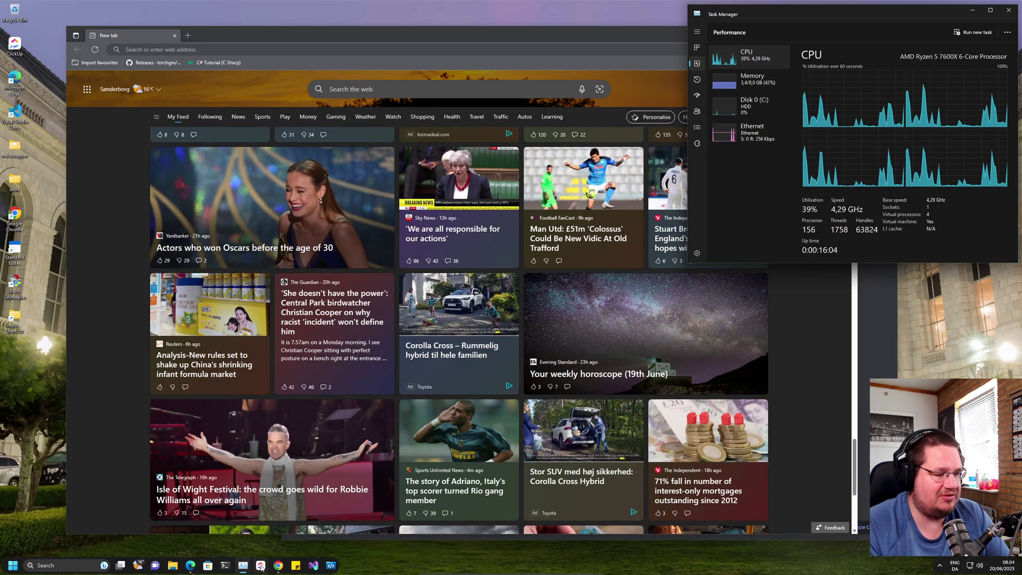
Launch the Store, then view WinUI 3 Gallery's Image sample and its source code.
click(208, 565)
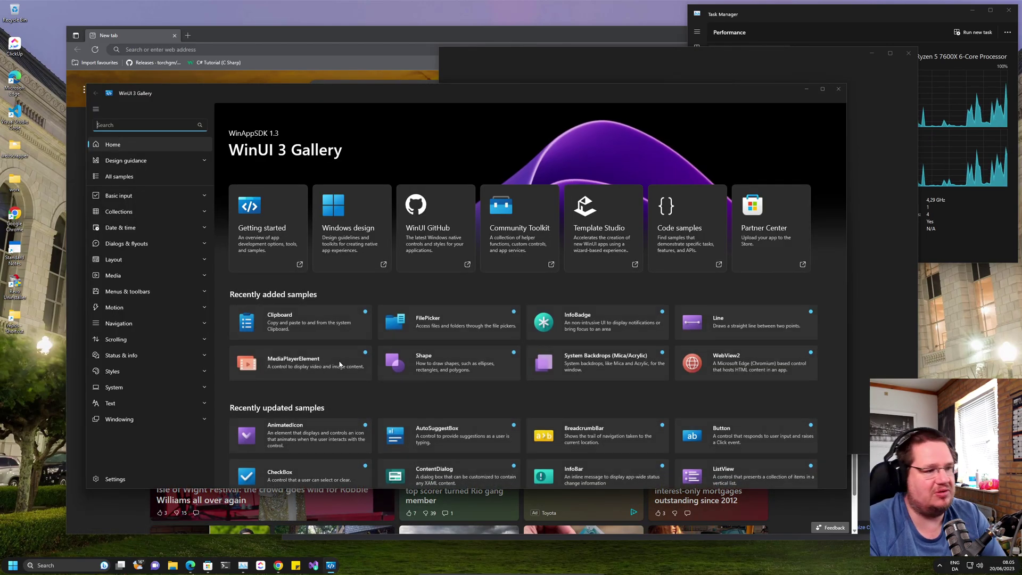
scroll(354, 351, down, 3)
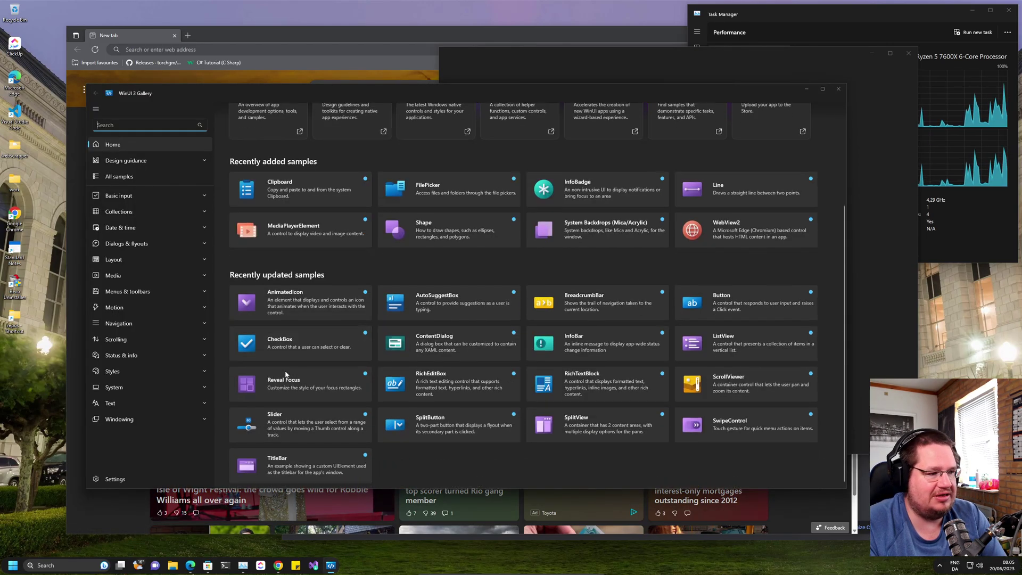
click(101, 308)
click(132, 278)
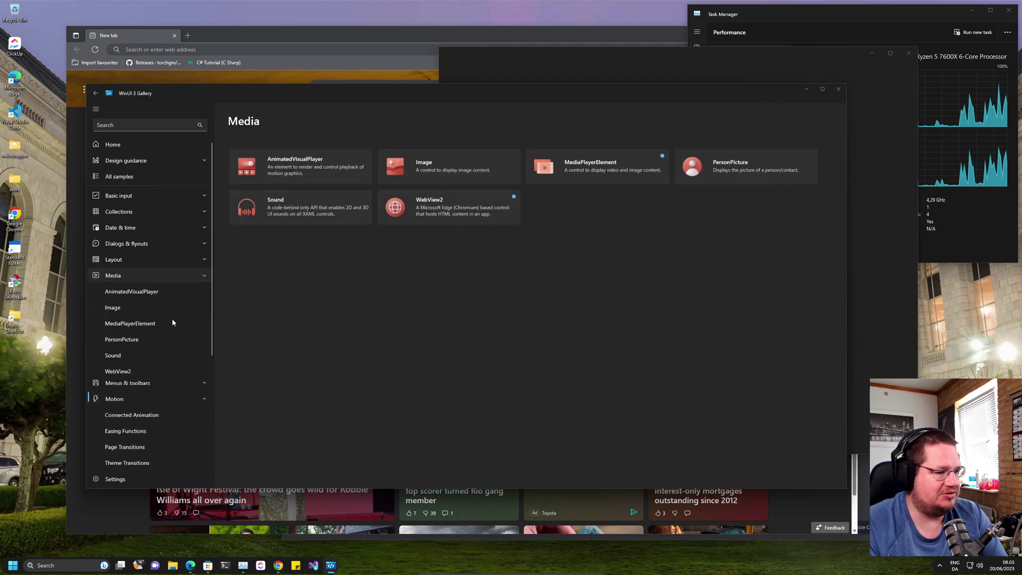
click(113, 308)
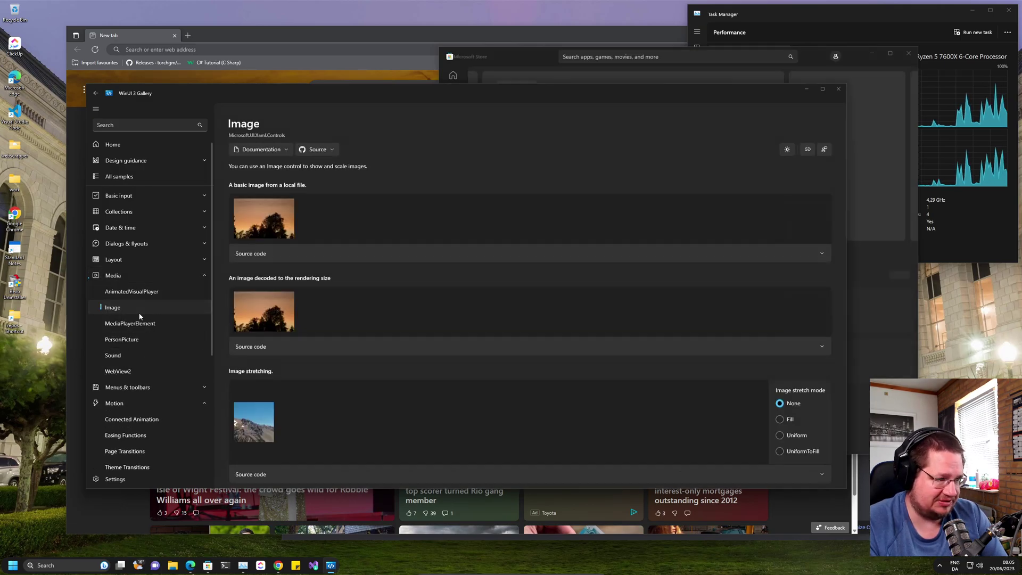
click(816, 251)
scroll(626, 340, down, 5)
scroll(479, 360, down, 3)
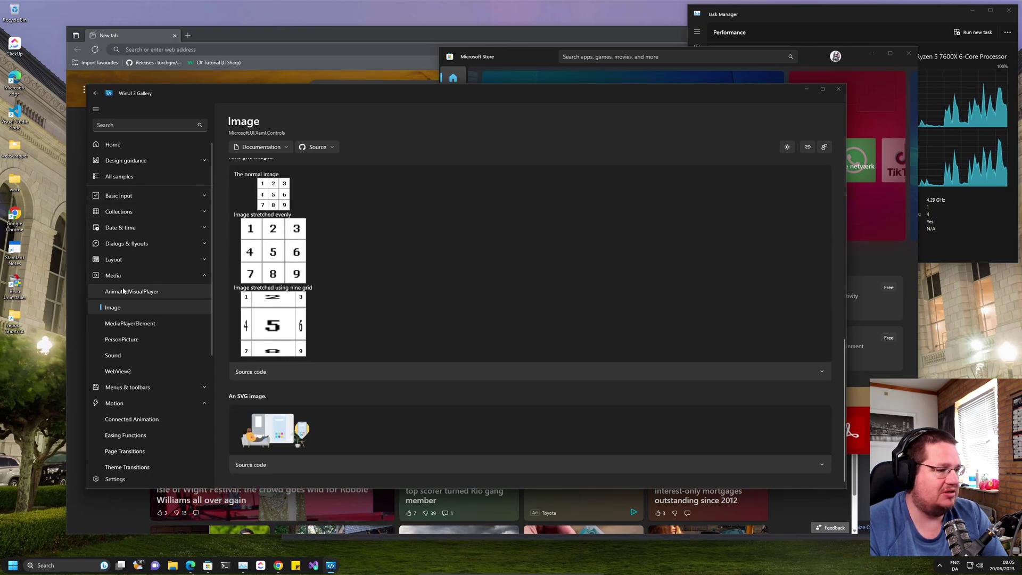
Show source code for the graphical and wrapping Button samples, then open Styles.
click(119, 196)
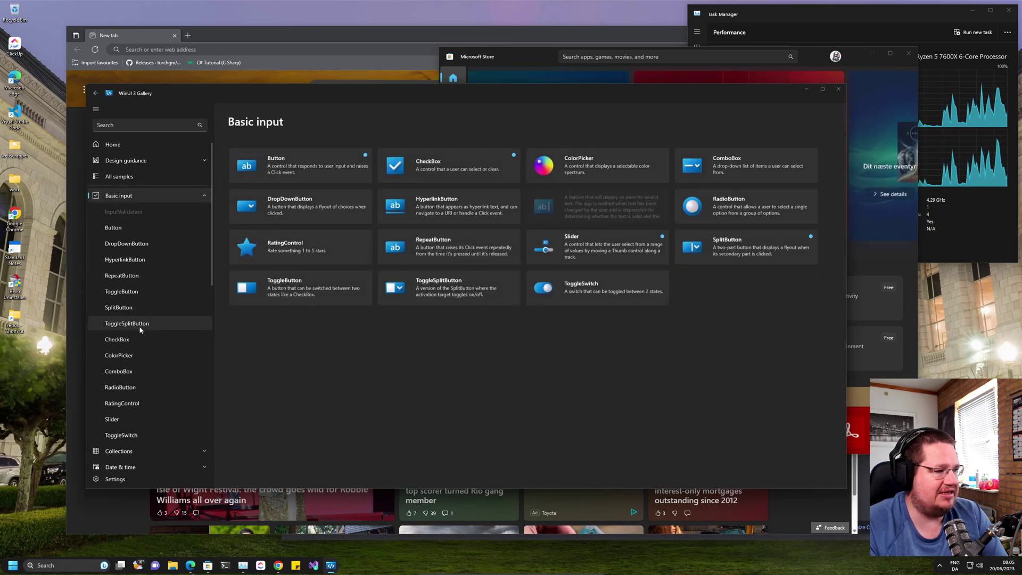
click(112, 228)
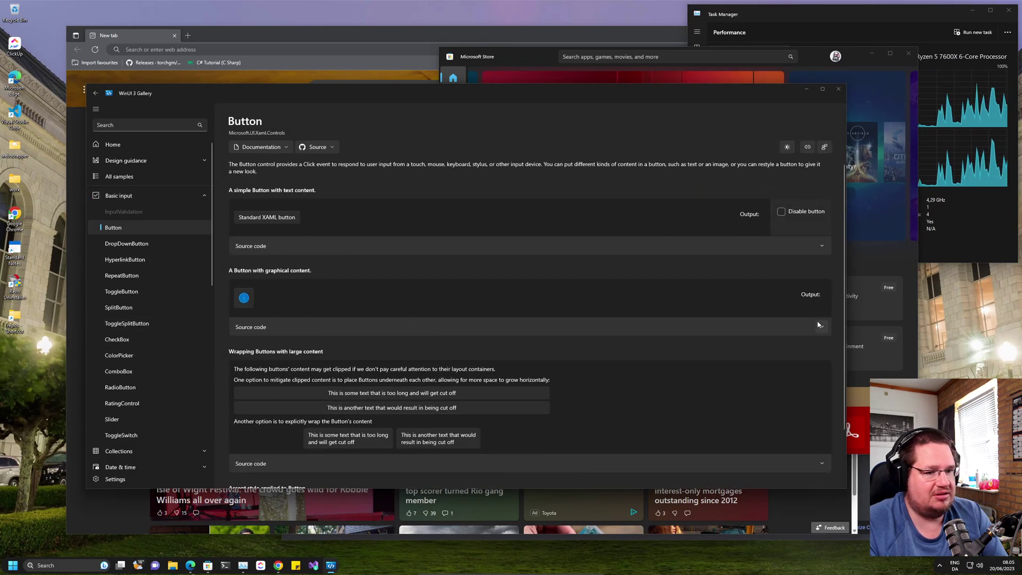
click(819, 325)
scroll(706, 340, down, 3)
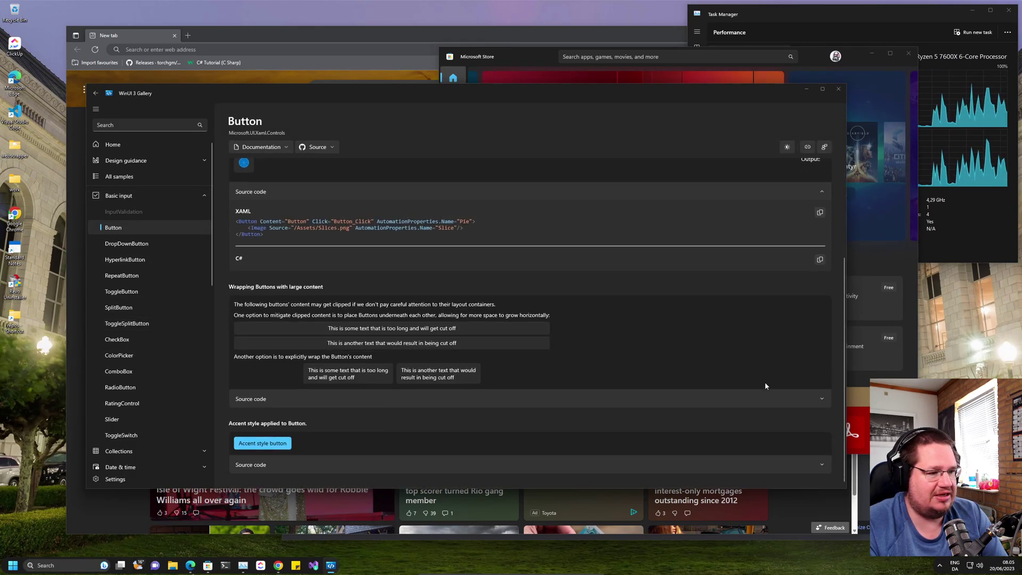
click(821, 401)
scroll(156, 364, down, 5)
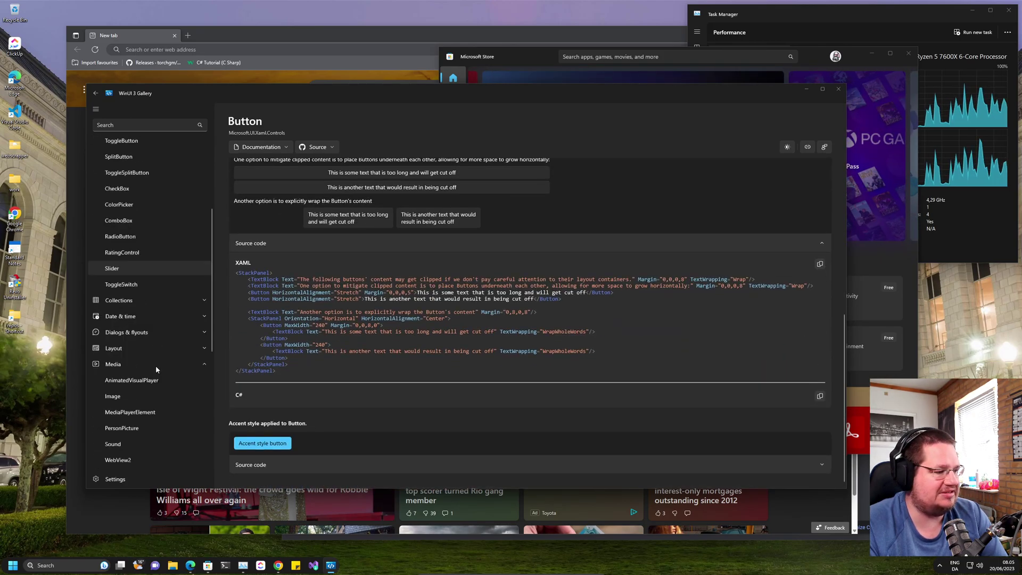
scroll(156, 365, down, 5)
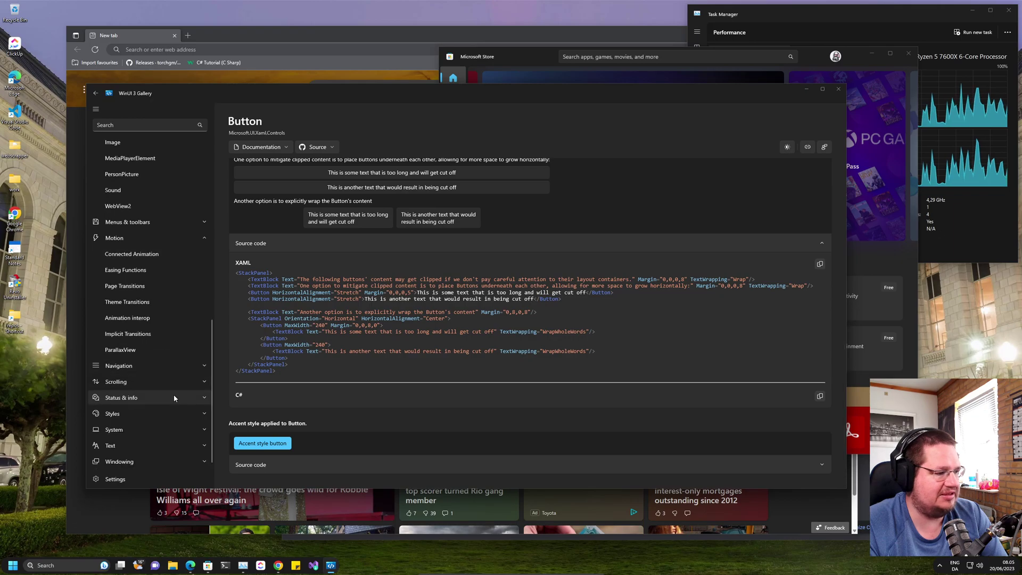
click(151, 418)
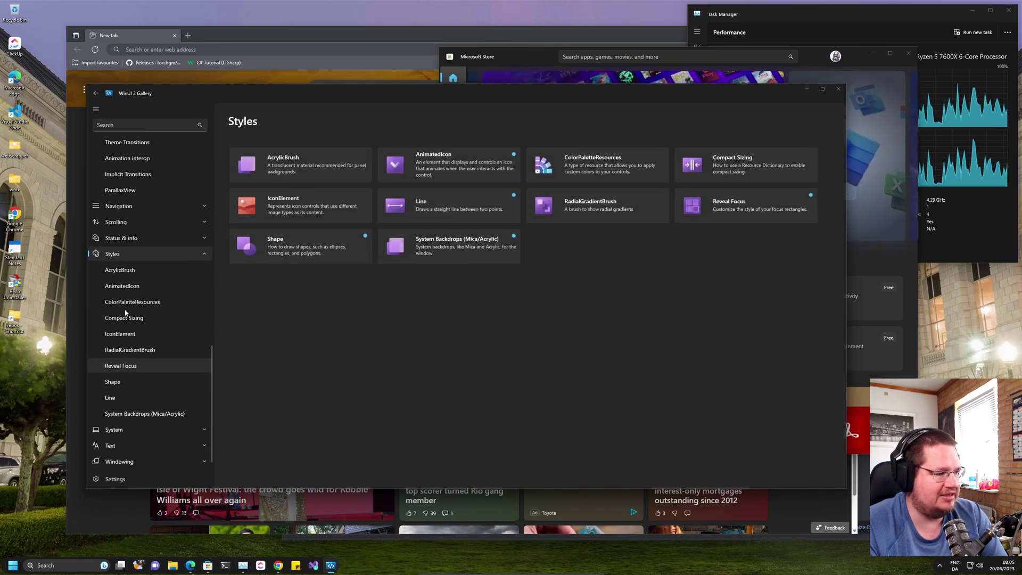
Open AcrylicBrush, set tint red and fallback yellow, view its code, then show Task Manager.
click(120, 270)
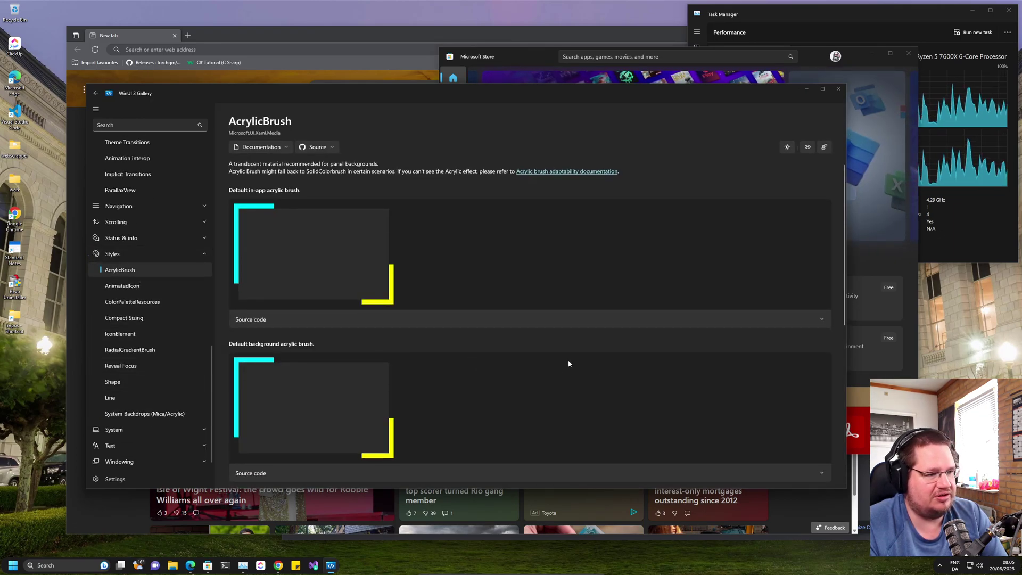
scroll(569, 362, down, 5)
scroll(569, 362, down, 2)
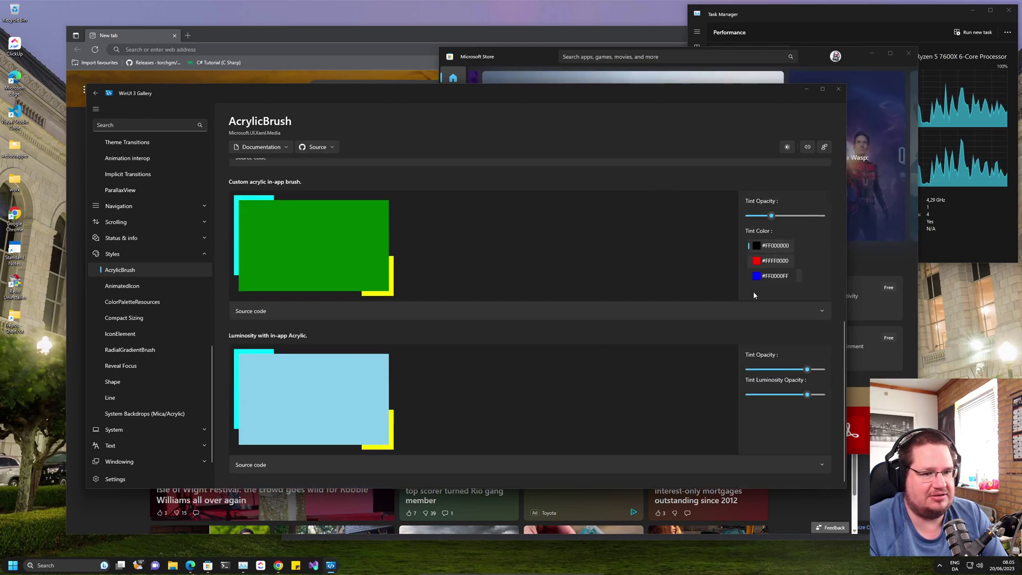
click(774, 245)
click(768, 275)
click(779, 293)
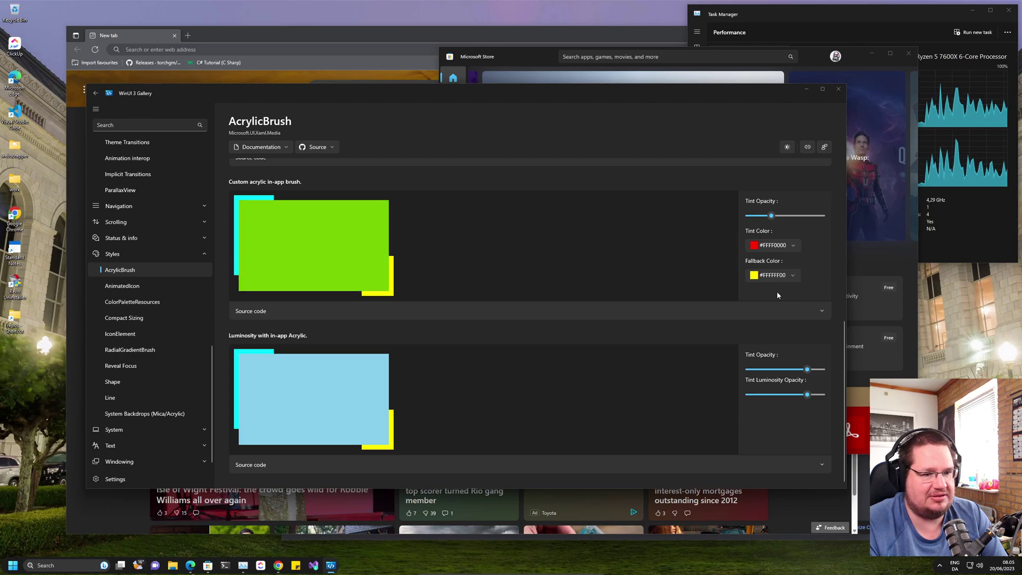
click(284, 313)
scroll(479, 319, down, 2)
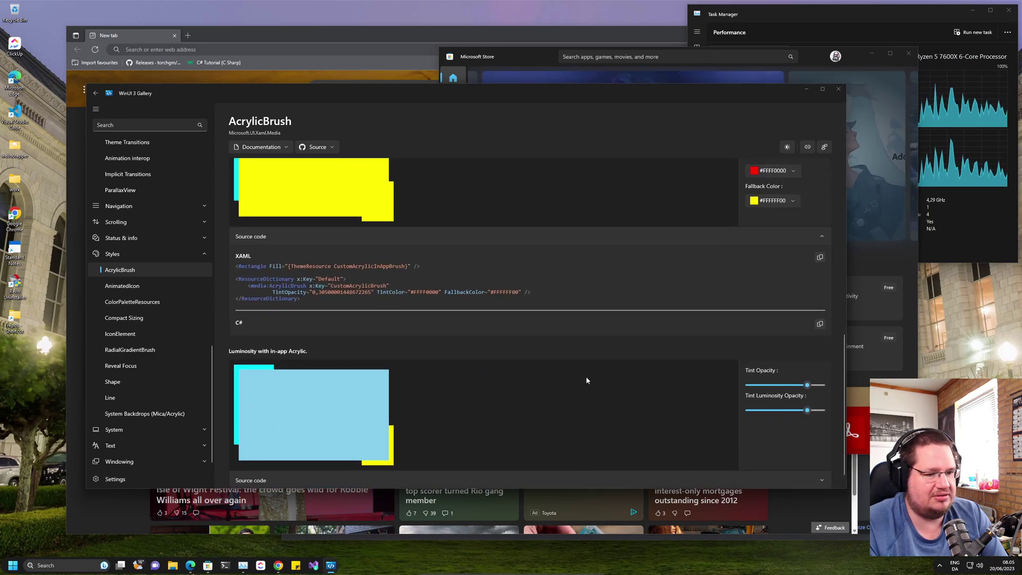
scroll(639, 319, up, 2)
scroll(639, 312, up, 5)
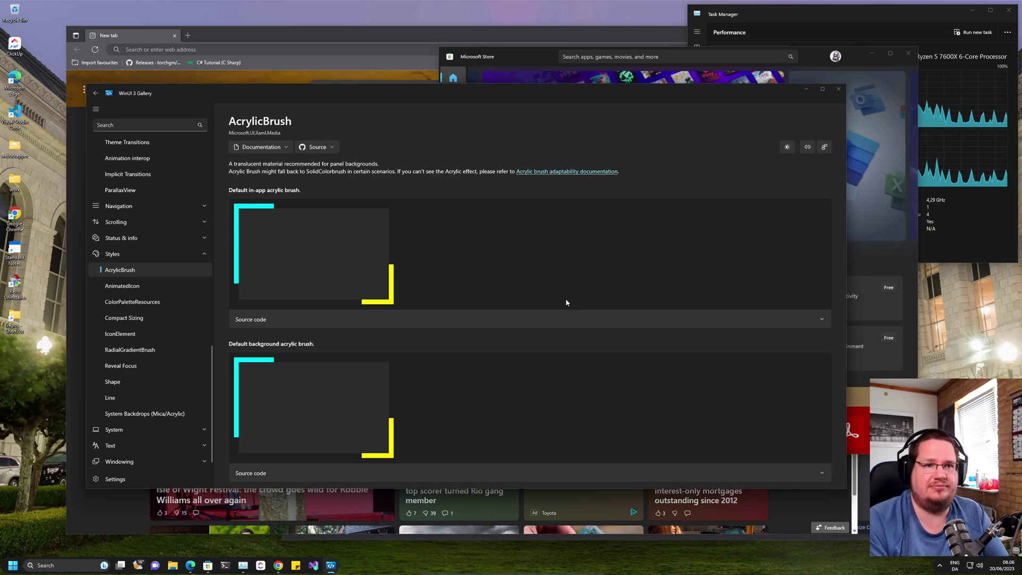
click(754, 14)
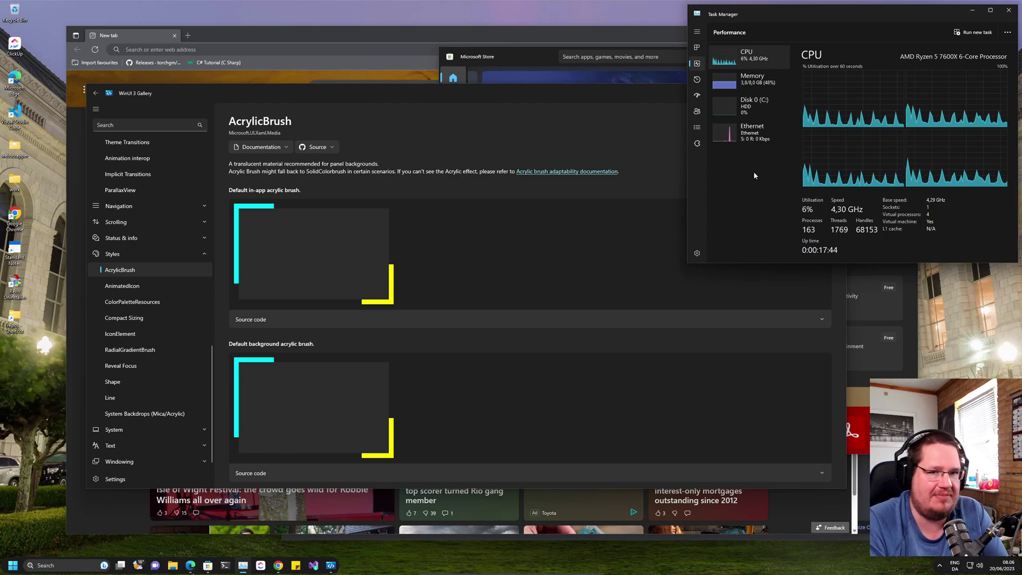
Focus the WinUI 3 Gallery window and nudge it down and left.
click(450, 97)
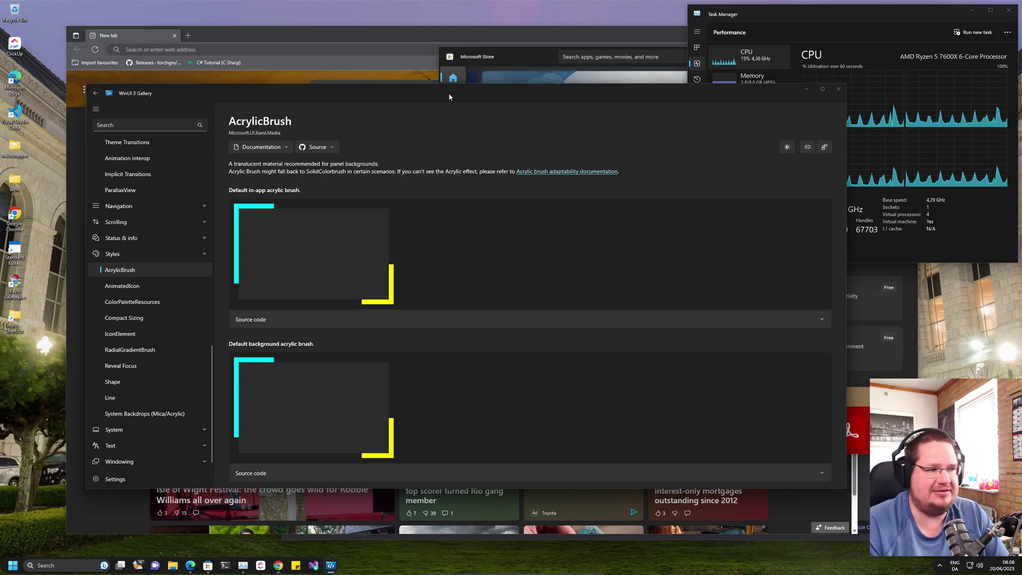
drag(449, 97, 409, 113)
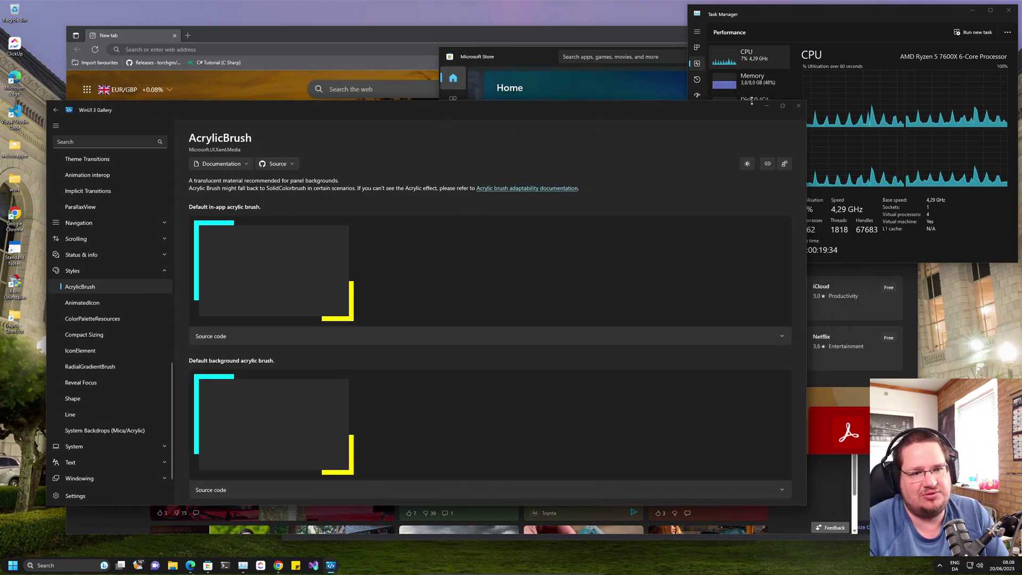
Close WinUI 3 Gallery, open RoundedTB Releases in a new tab, then show Task Manager.
click(798, 109)
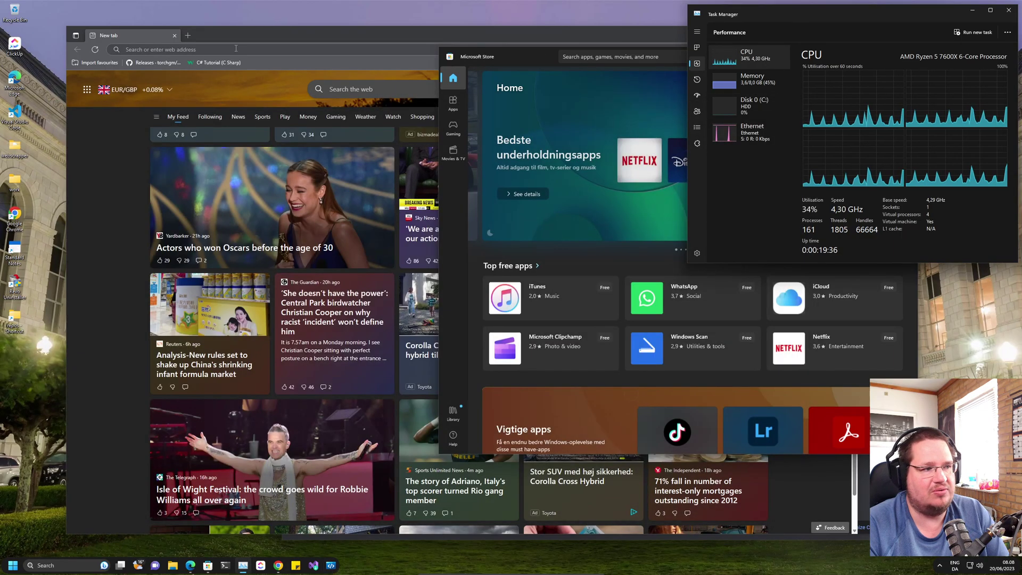
middle_click(209, 62)
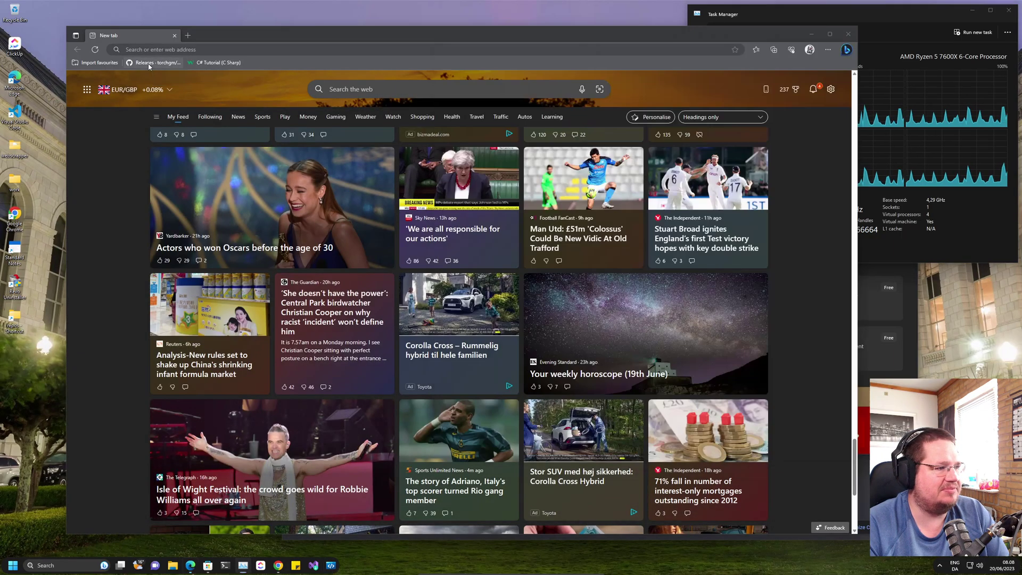
click(213, 35)
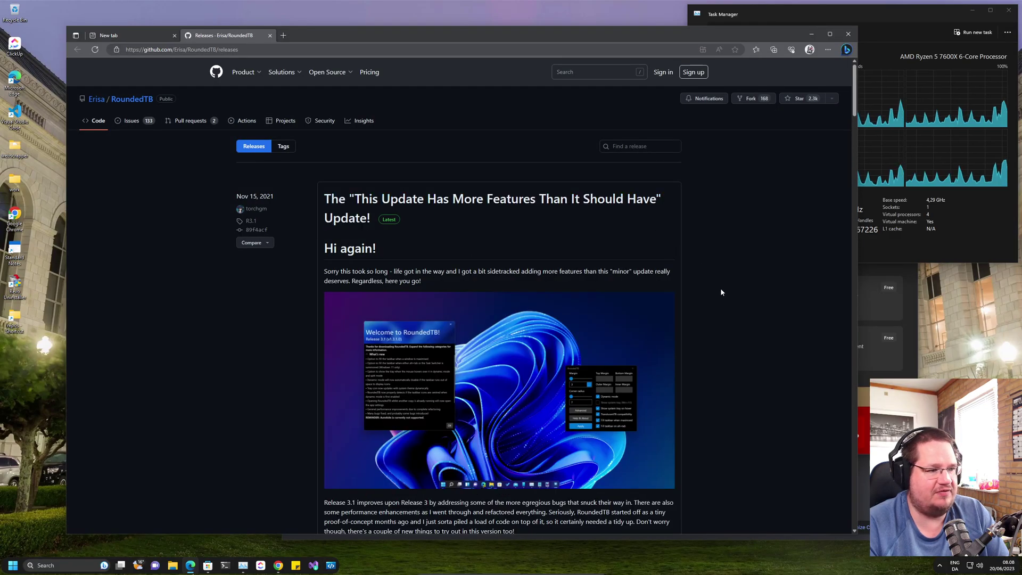
scroll(721, 289, down, 6)
scroll(722, 289, up, 2)
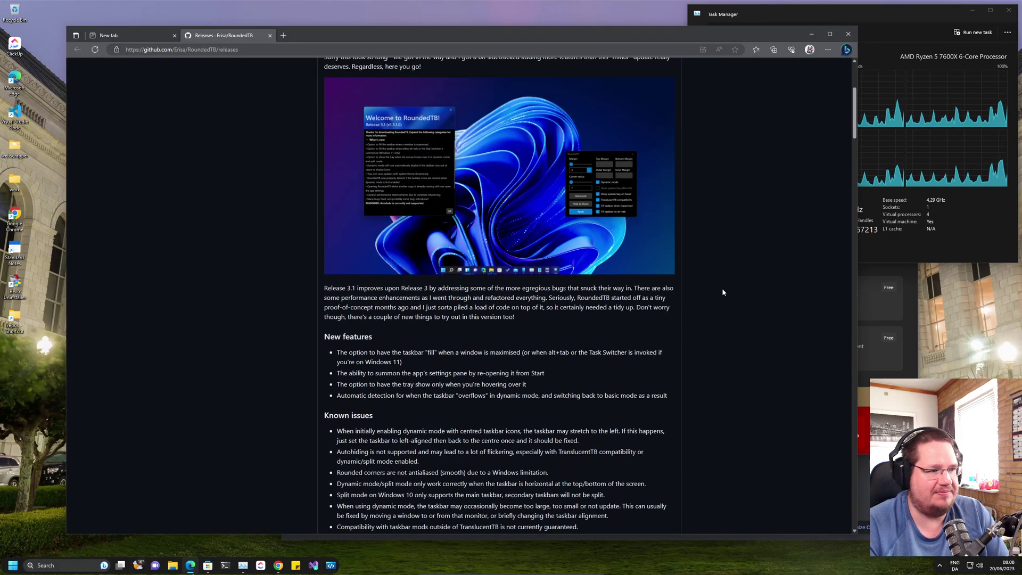
scroll(726, 249, down, 4)
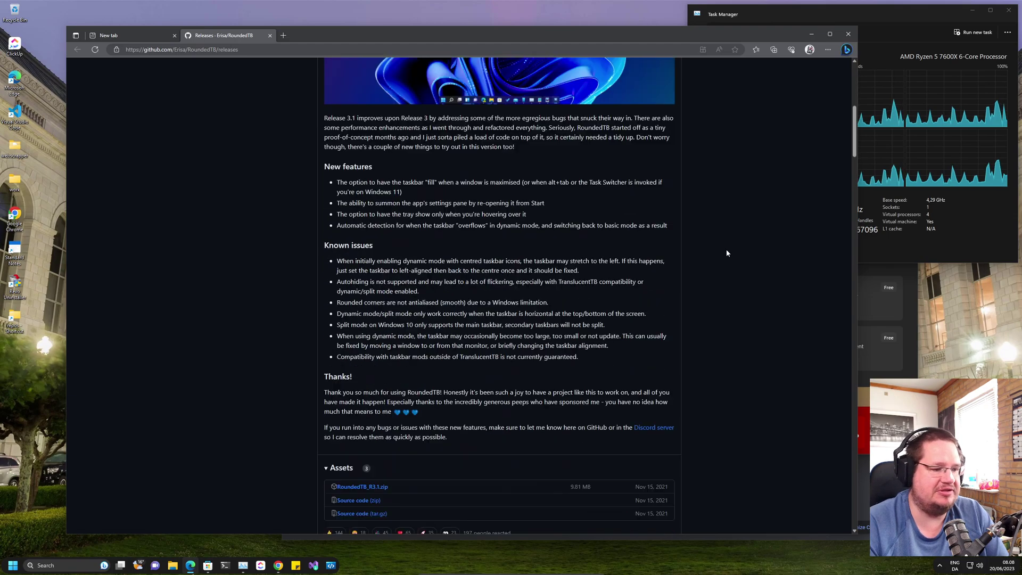
scroll(726, 250, down, 4)
scroll(747, 348, down, 8)
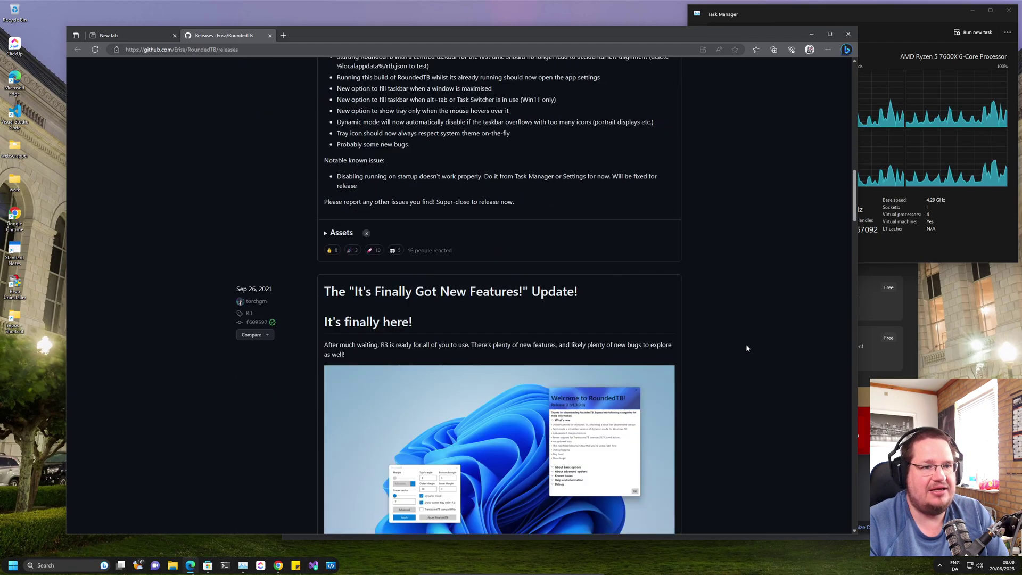
scroll(747, 348, down, 5)
scroll(746, 344, down, 1)
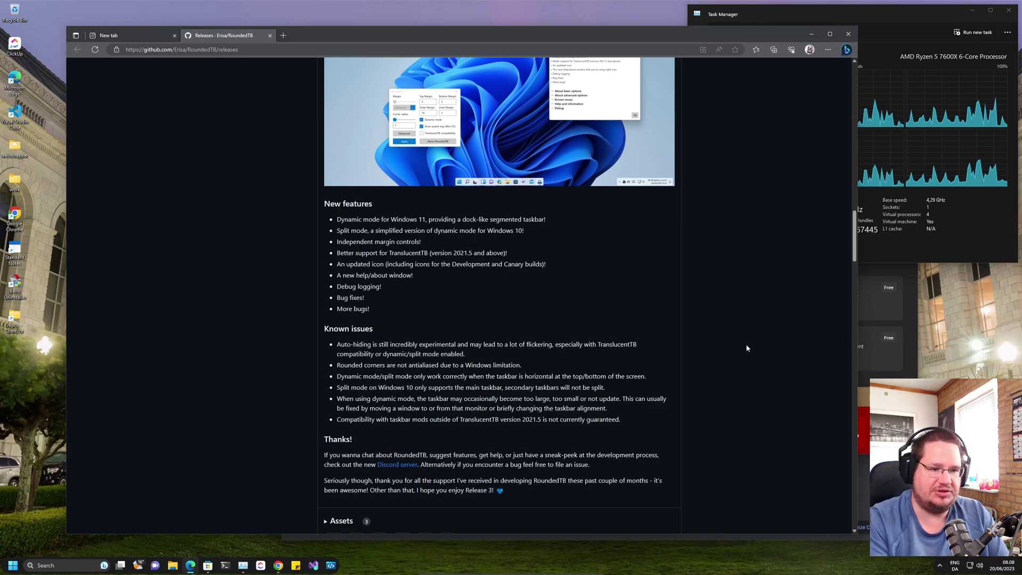
click(780, 16)
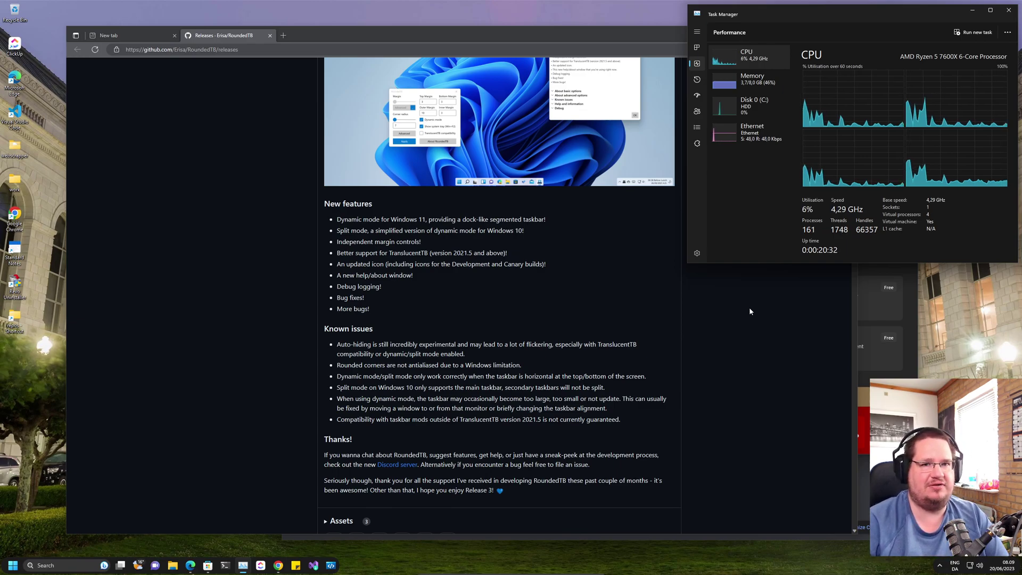
View Memory usage, return to CPU graphs, centre Task Manager, then focus the browser.
click(764, 75)
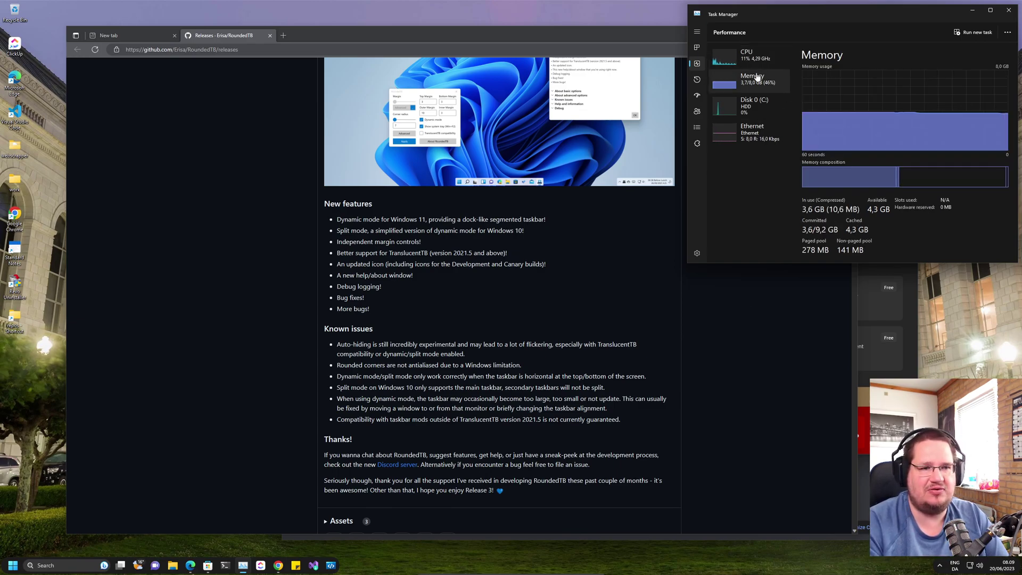
click(755, 56)
click(750, 81)
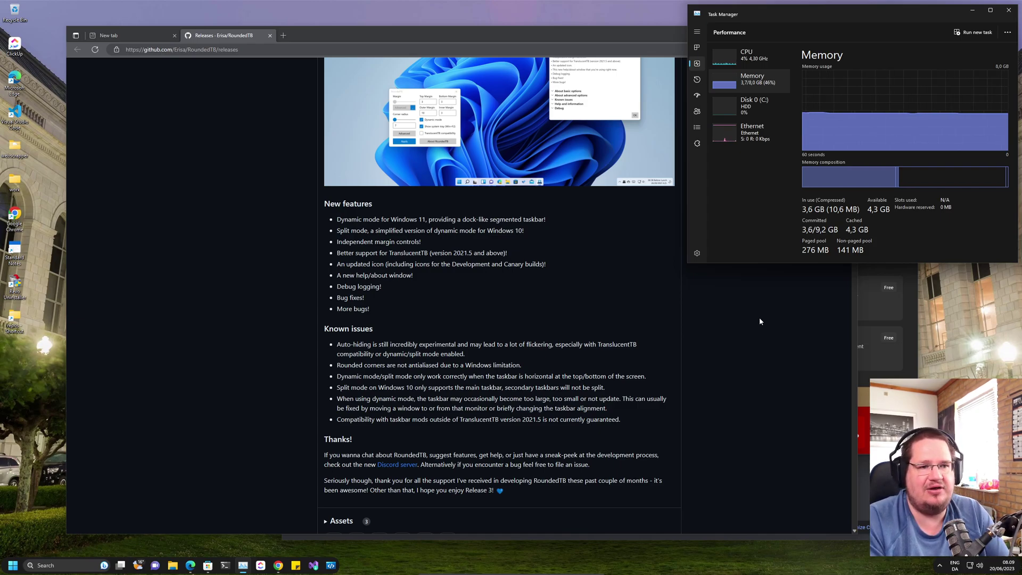
click(750, 56)
drag(839, 14, 419, 33)
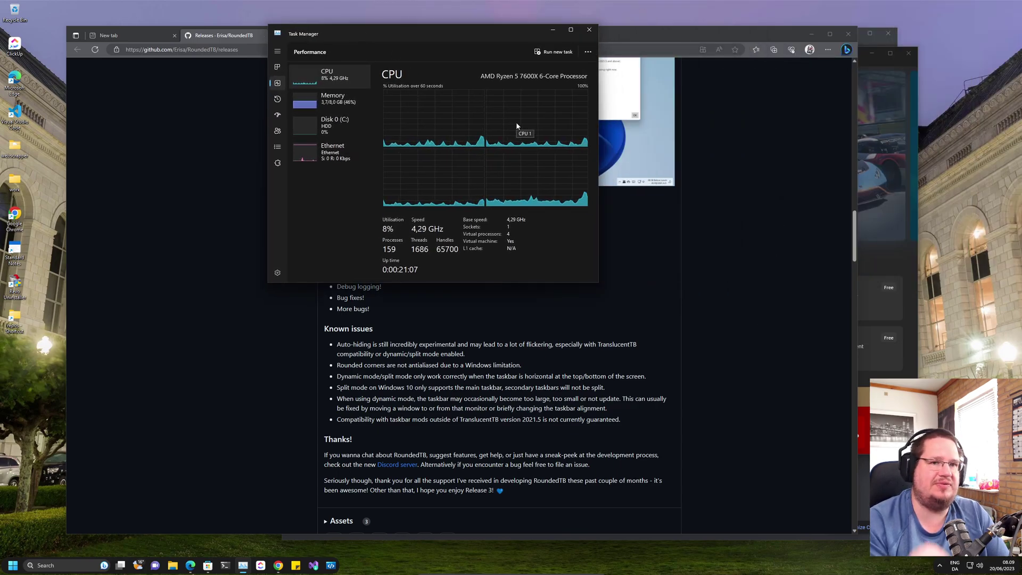
click(599, 49)
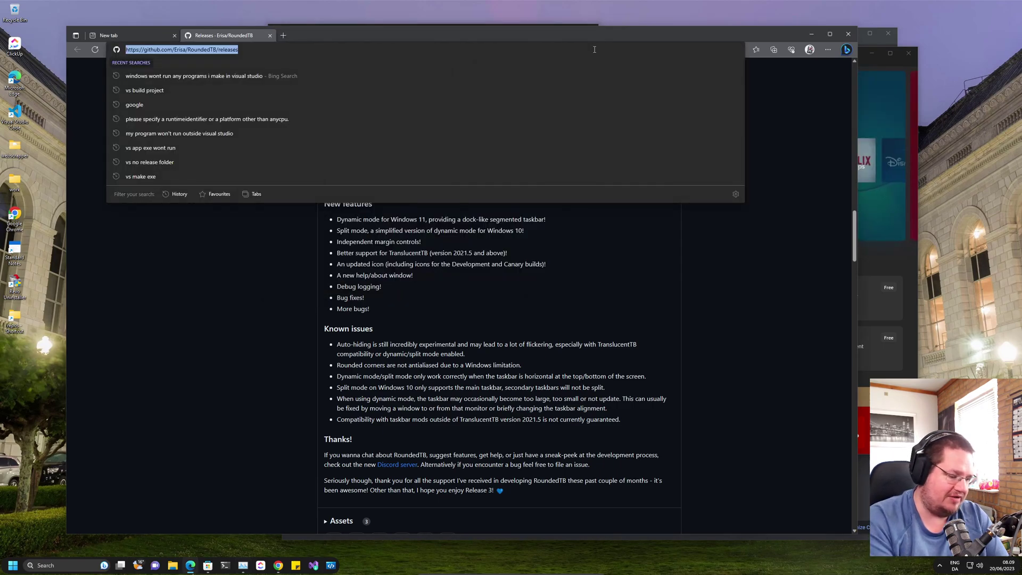
Check the Cinebench download, read the Airbus 500-plane order article, then return to Store.
click(208, 566)
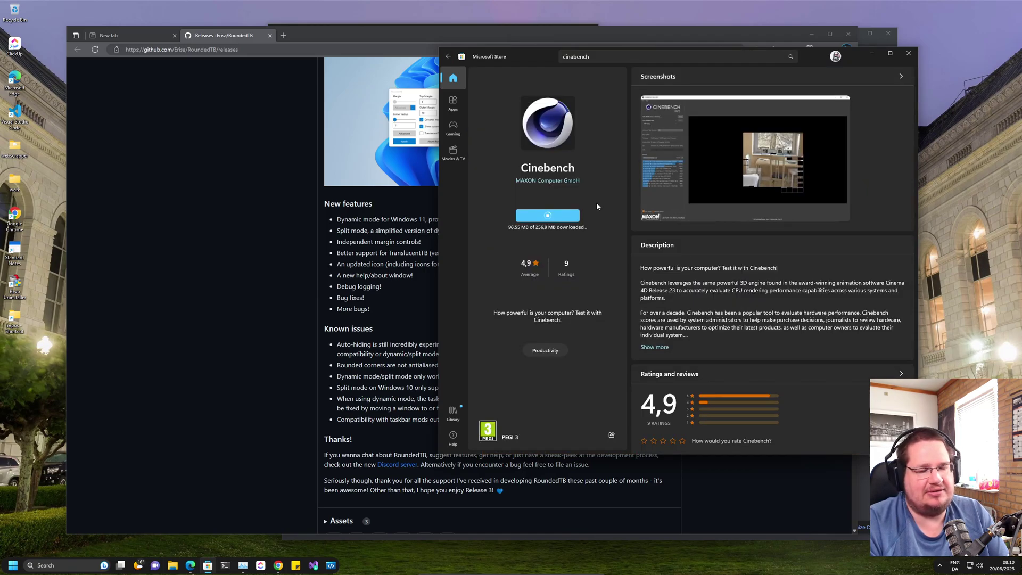
click(344, 35)
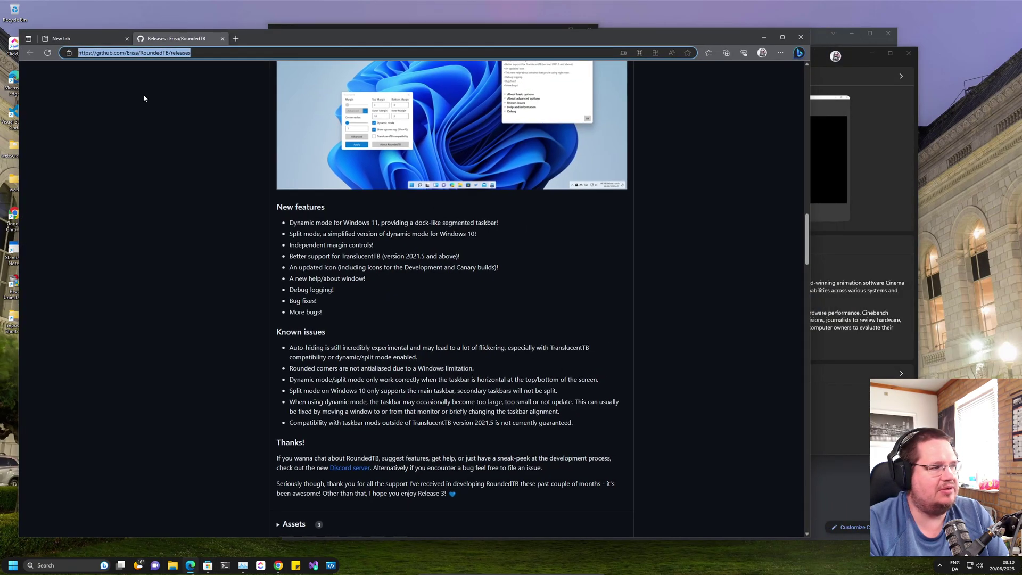
scroll(143, 94, down, 5)
scroll(143, 94, down, 5)
key(Home)
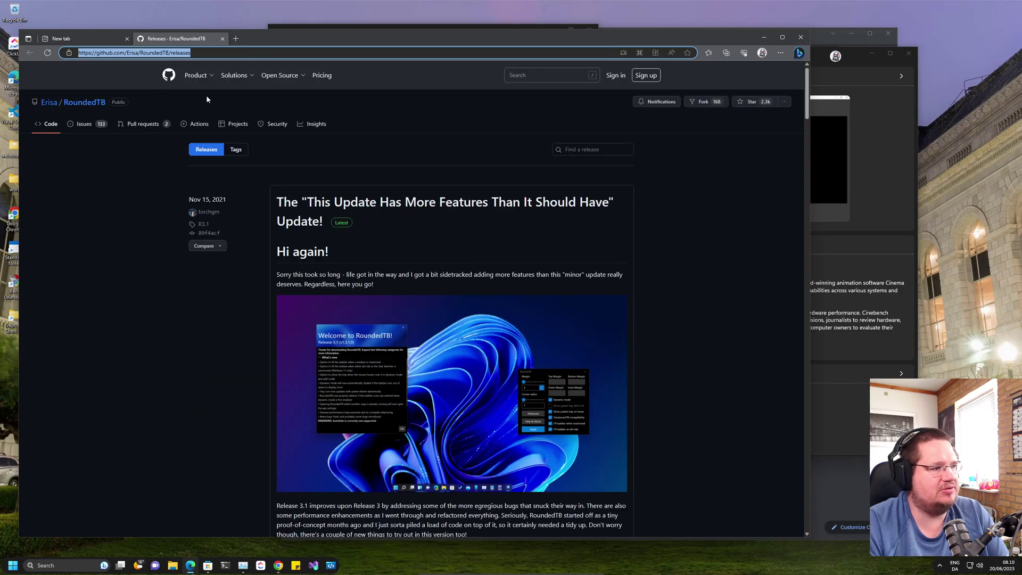
key(ctrl+shift+Tab)
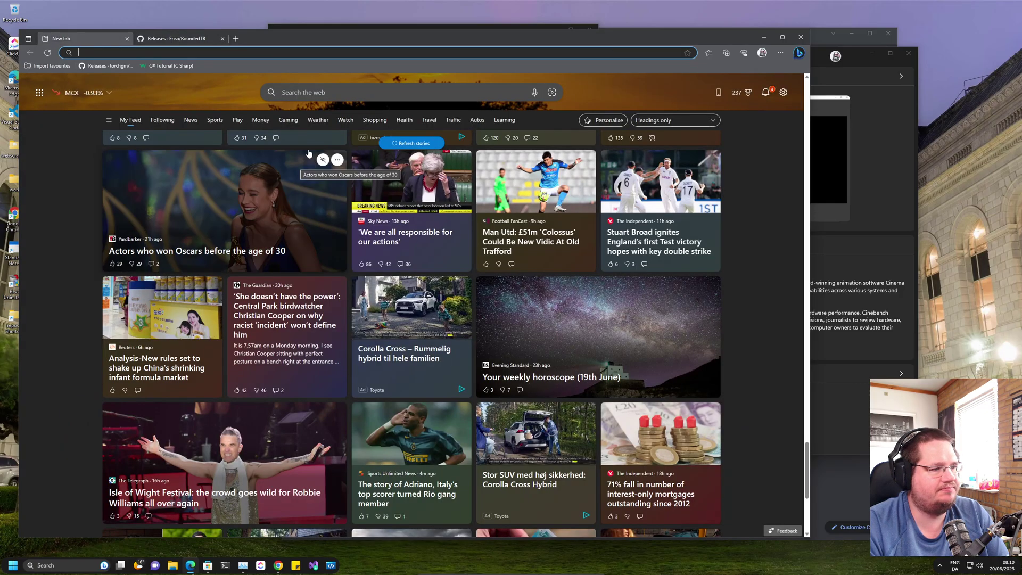
scroll(581, 236, down, 5)
scroll(582, 236, down, 5)
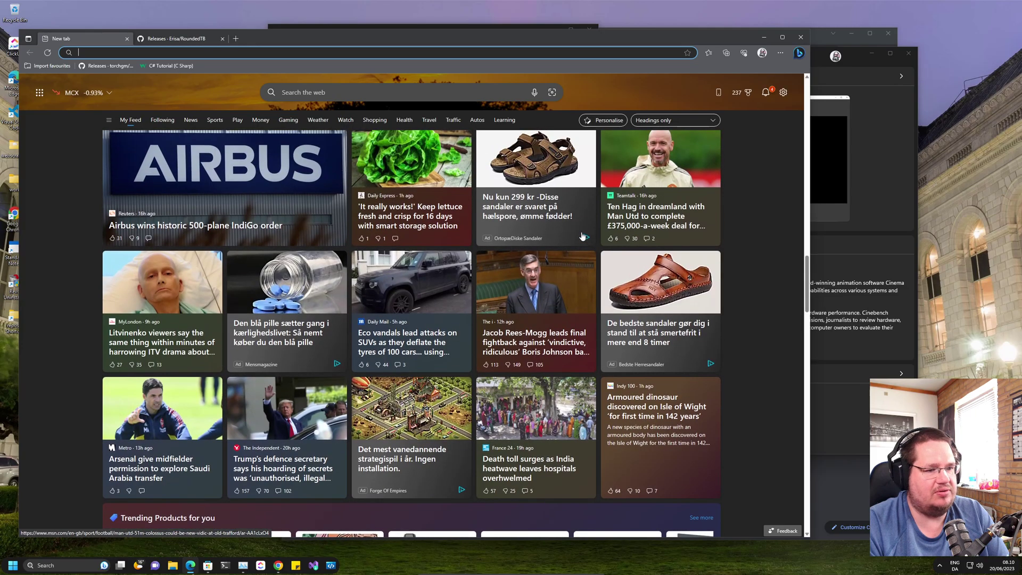
mouse_move(286, 311)
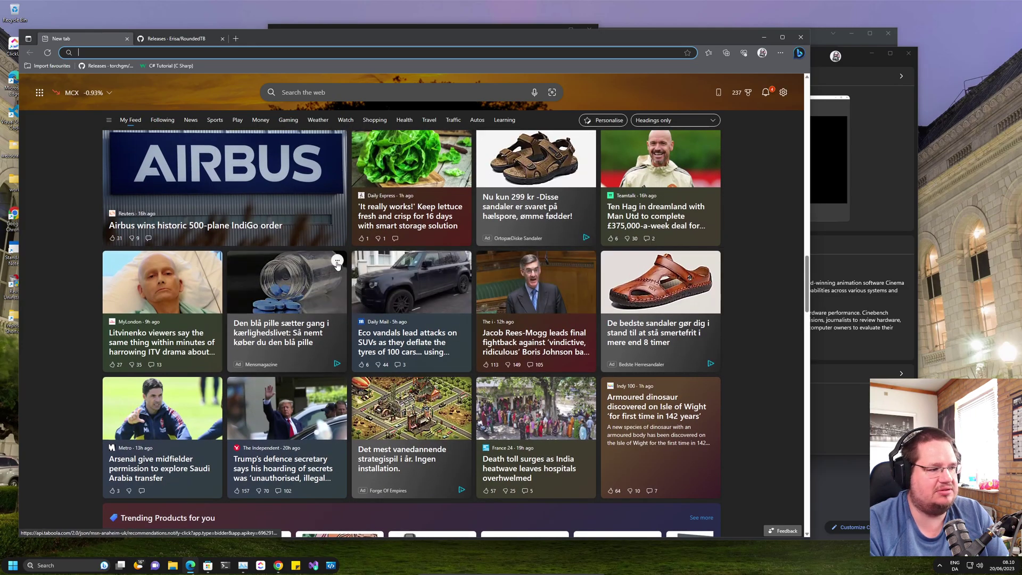
scroll(486, 258, down, 5)
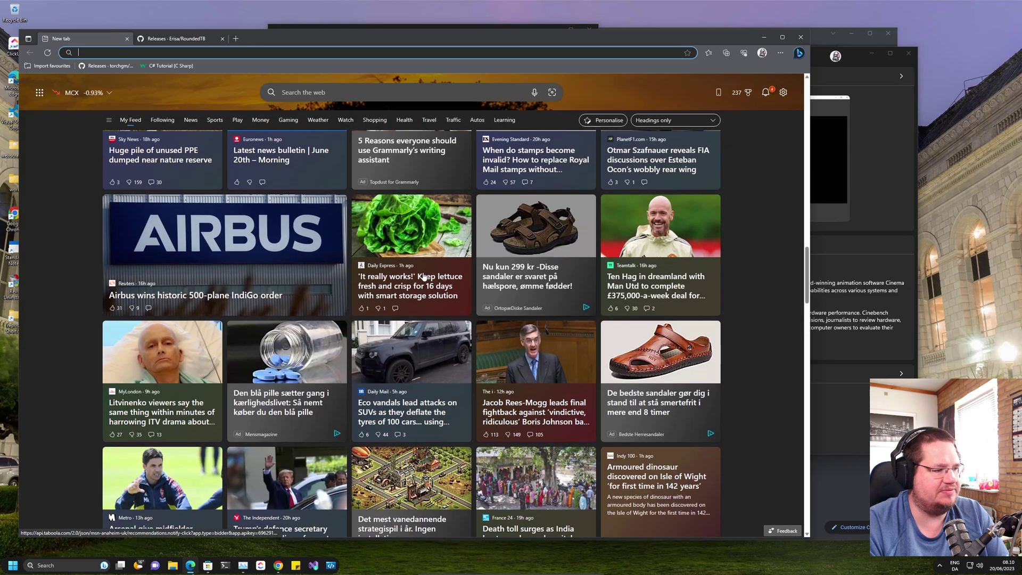
click(224, 256)
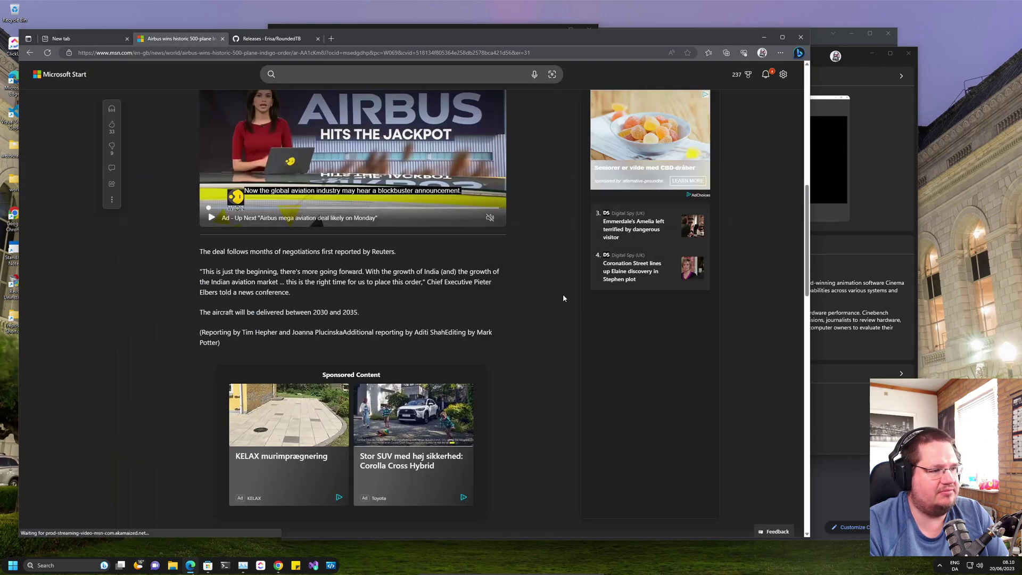
scroll(563, 294, up, 8)
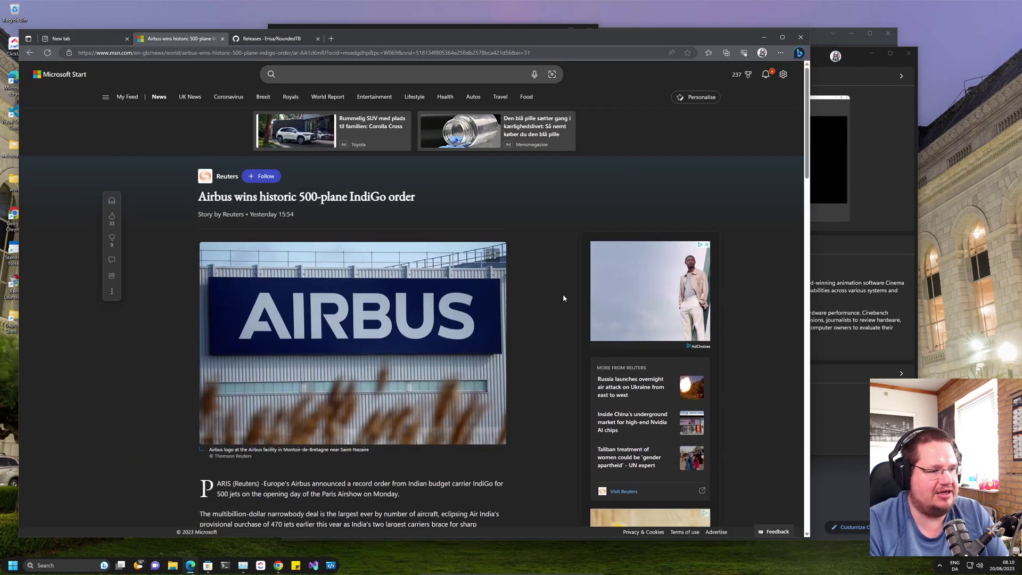
click(856, 82)
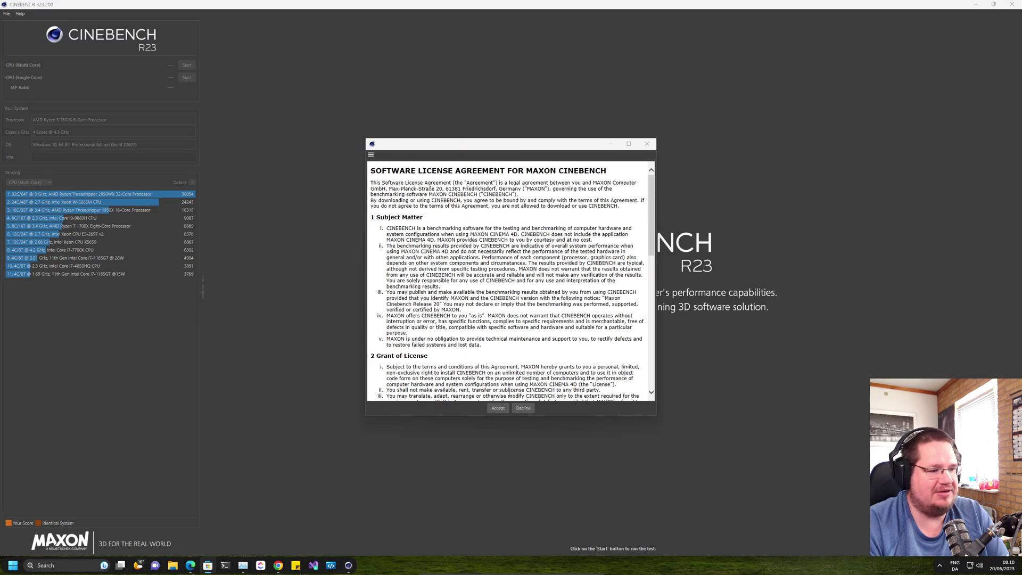
Accept the Cinebench licence, exit full screen, start the multi-core test, and centre the window.
click(499, 408)
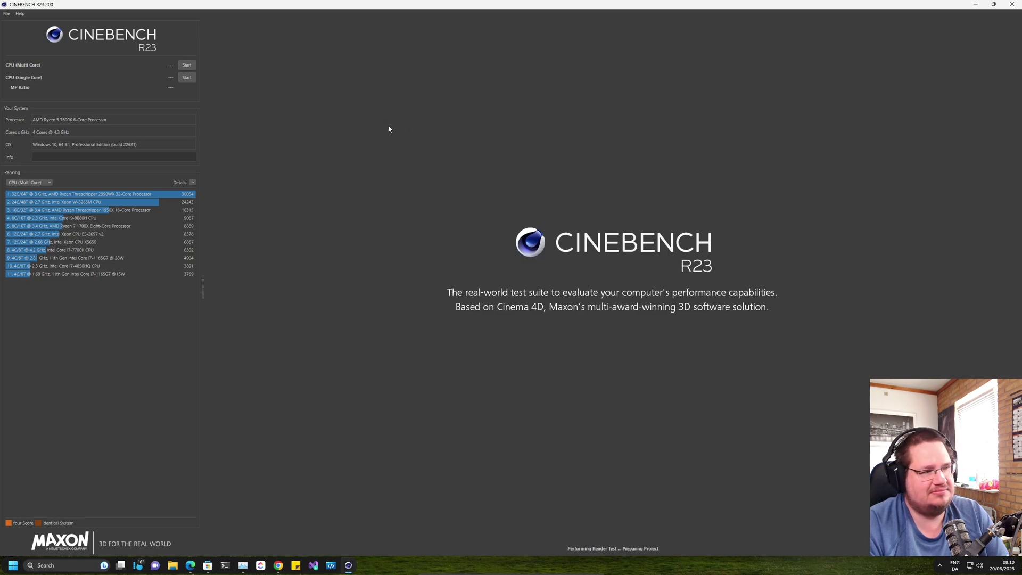
click(992, 6)
click(183, 64)
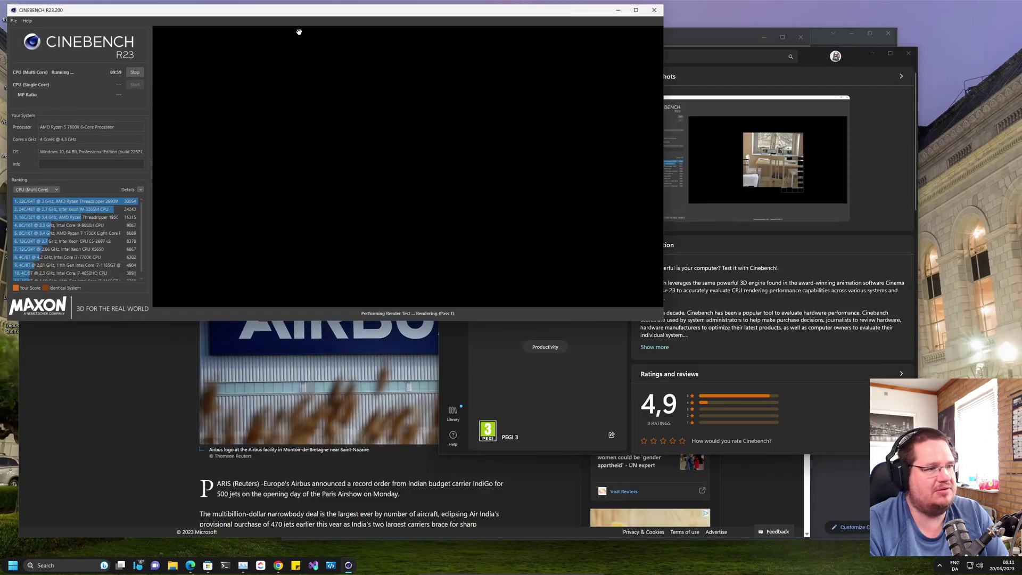
drag(531, 19, 665, 95)
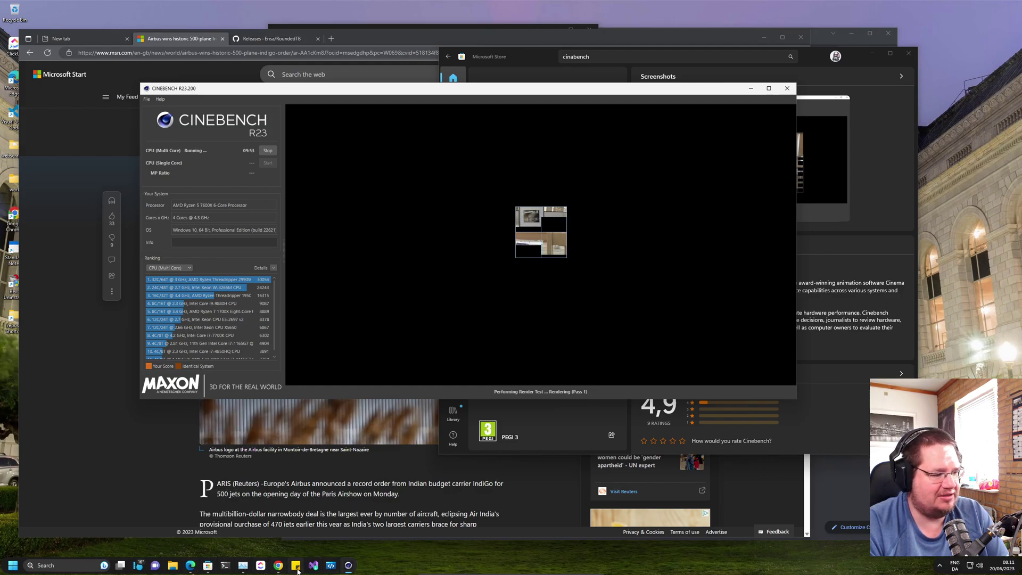
Dock Task Manager top-right and shift Cinebench down-left beside it.
click(226, 565)
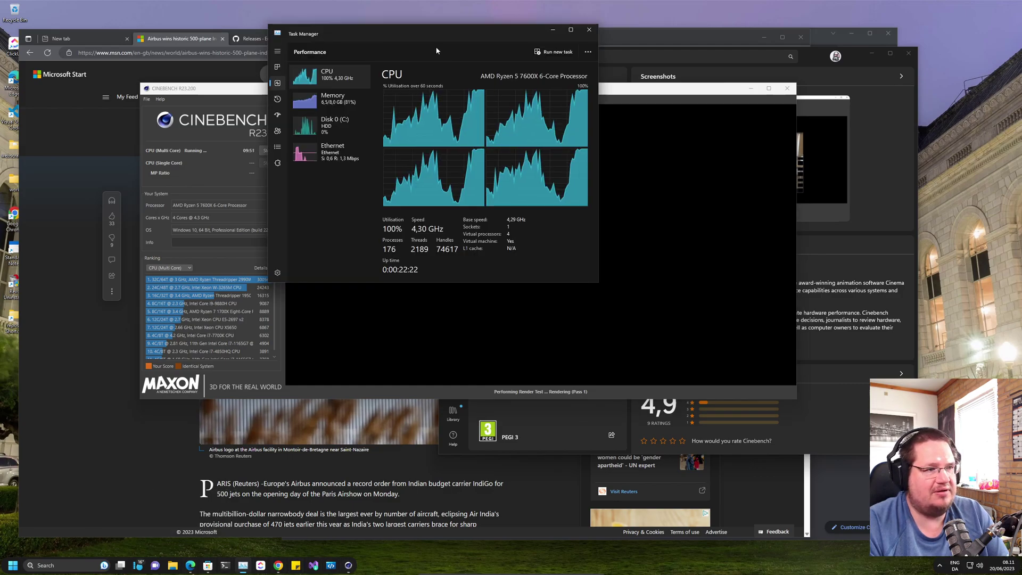
drag(437, 34, 855, 14)
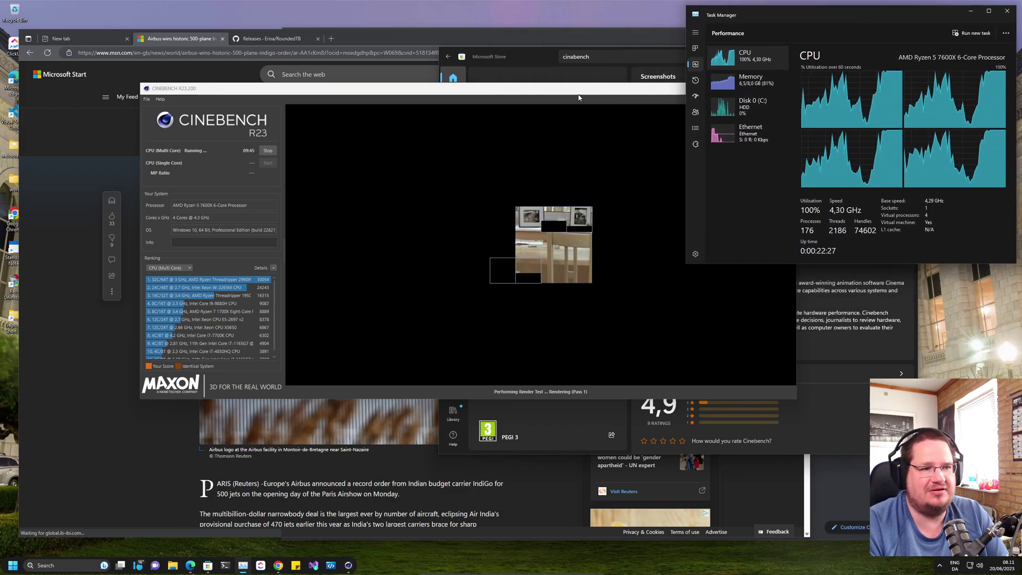
drag(580, 89, 493, 126)
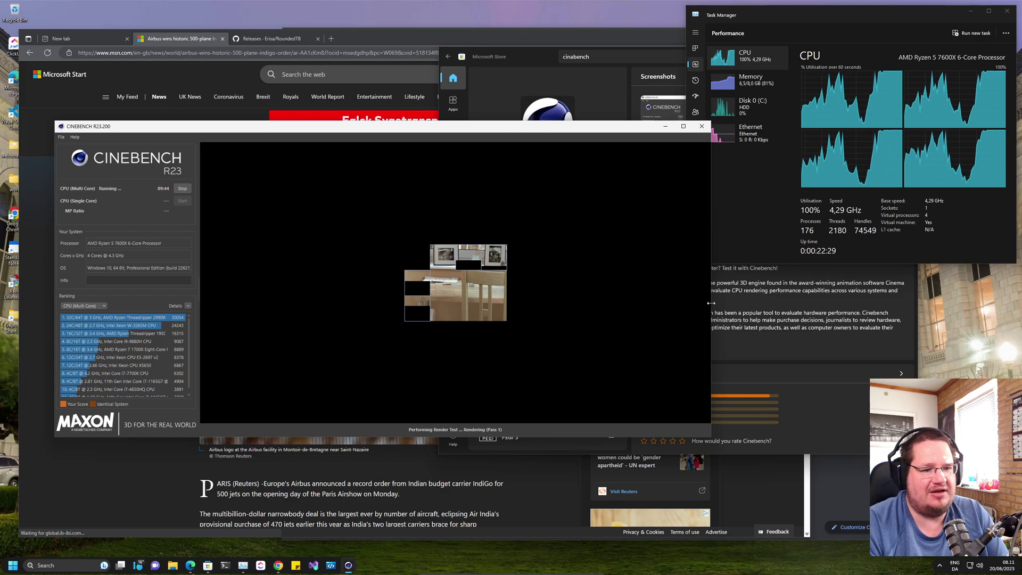
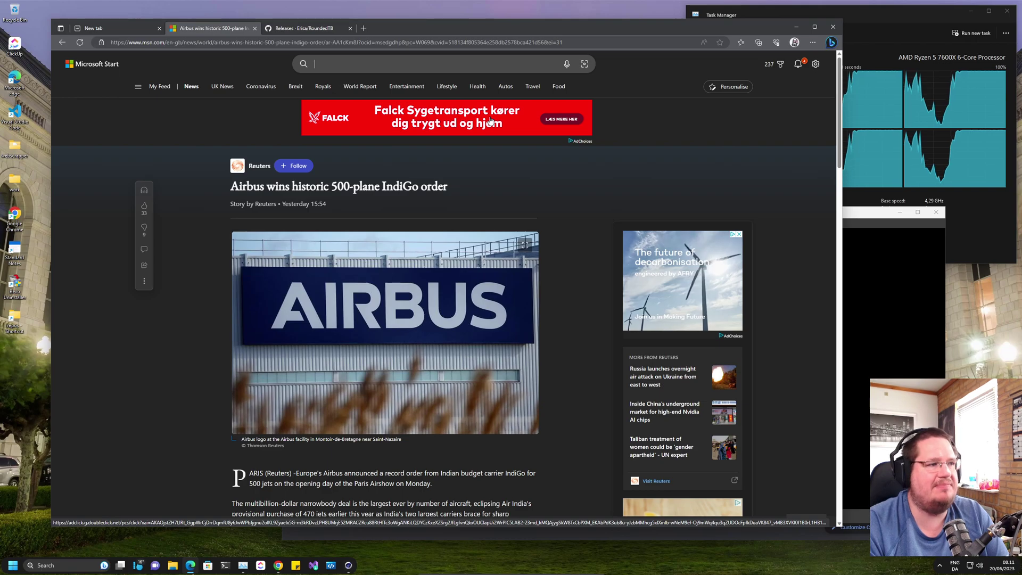
Shift the Airbus article window left and shrink it to the screen's left half.
drag(661, 31, 626, 32)
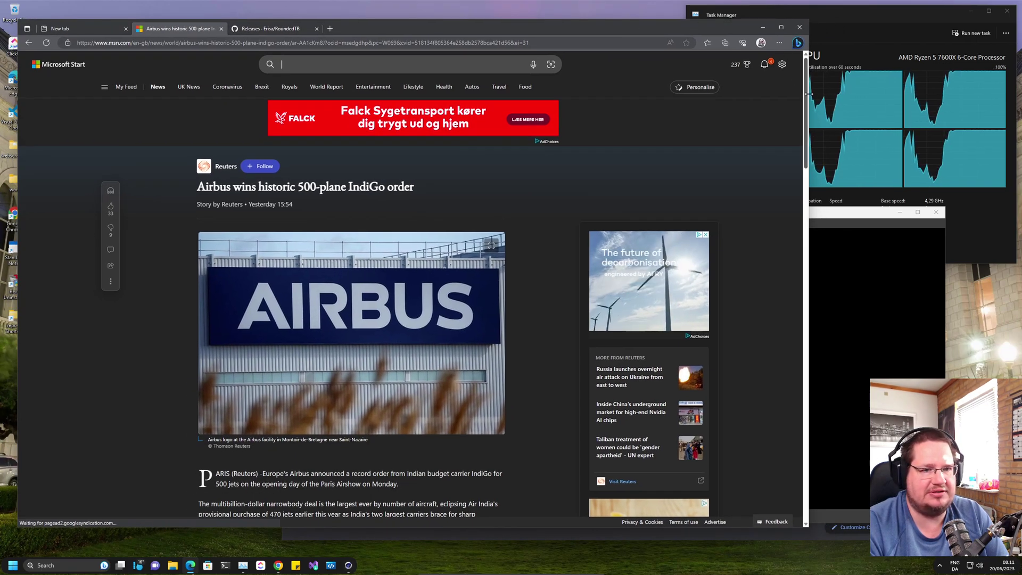
drag(805, 97, 411, 112)
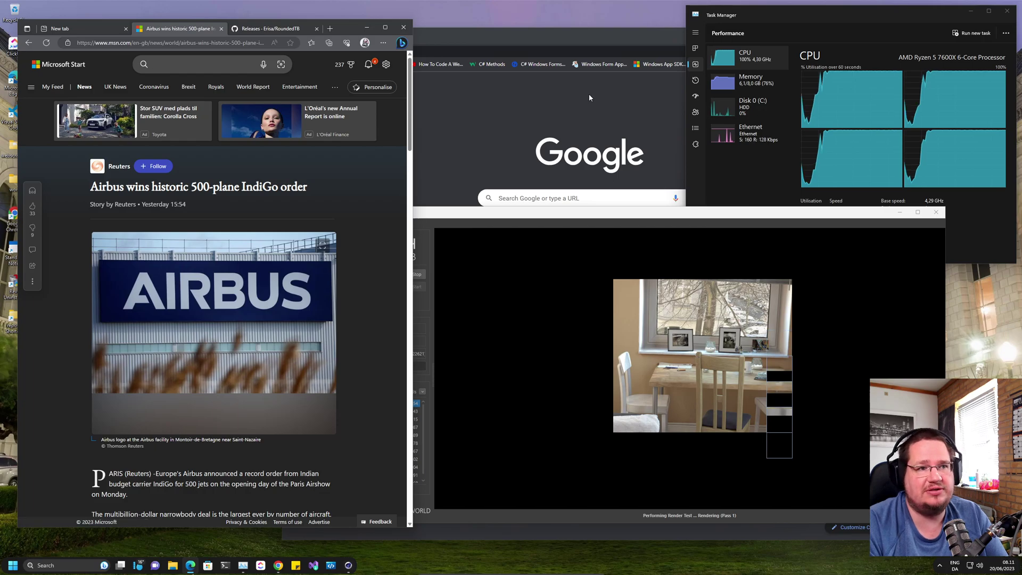
Move the Google new-tab window left to reveal Task Manager and open a bookmarked C# page in a background tab.
click(582, 38)
drag(593, 39, 405, 34)
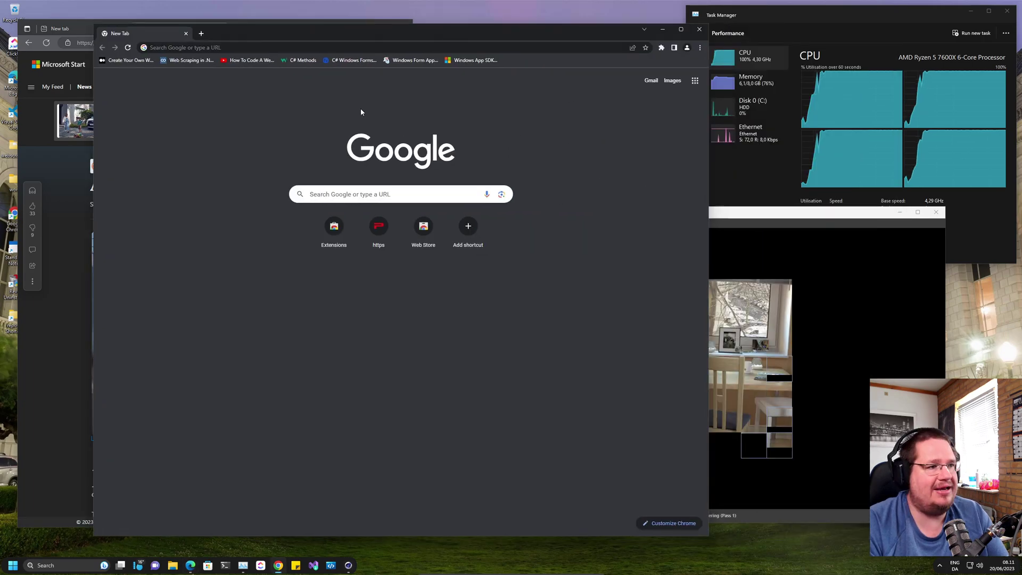
middle_click(352, 60)
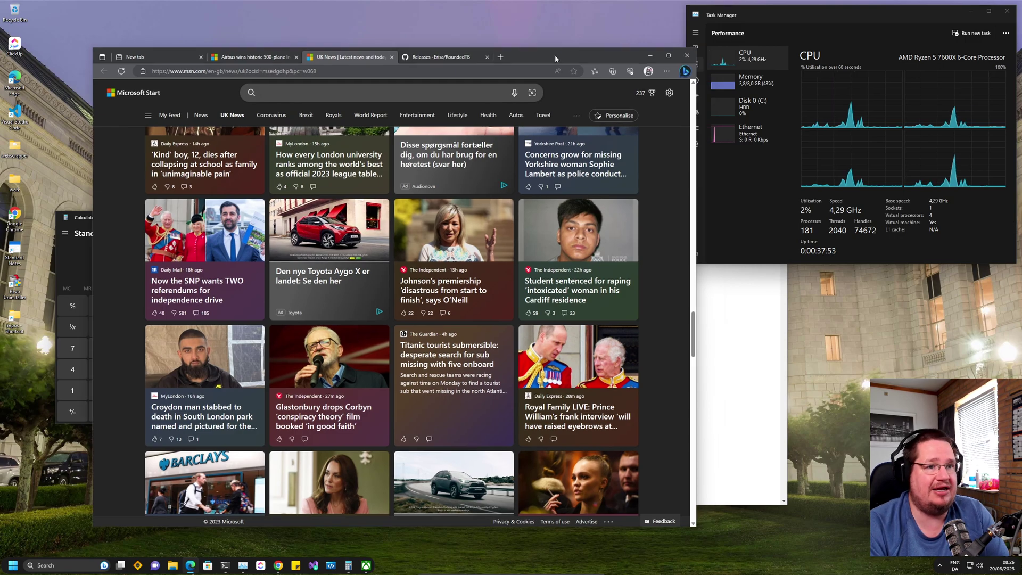
Drag the UK News window slightly up and left, keeping Task Manager beside it.
drag(568, 54, 526, 46)
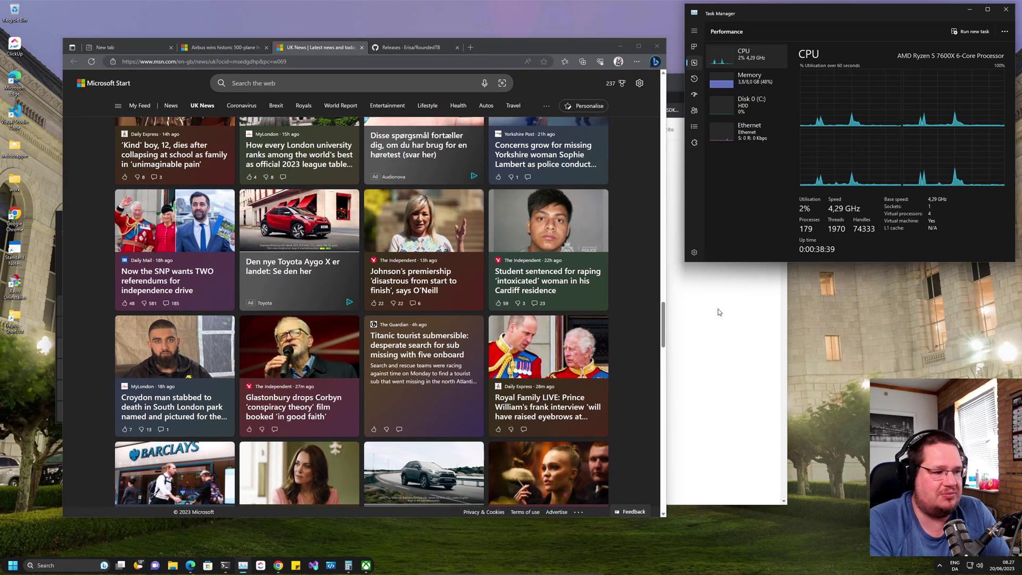